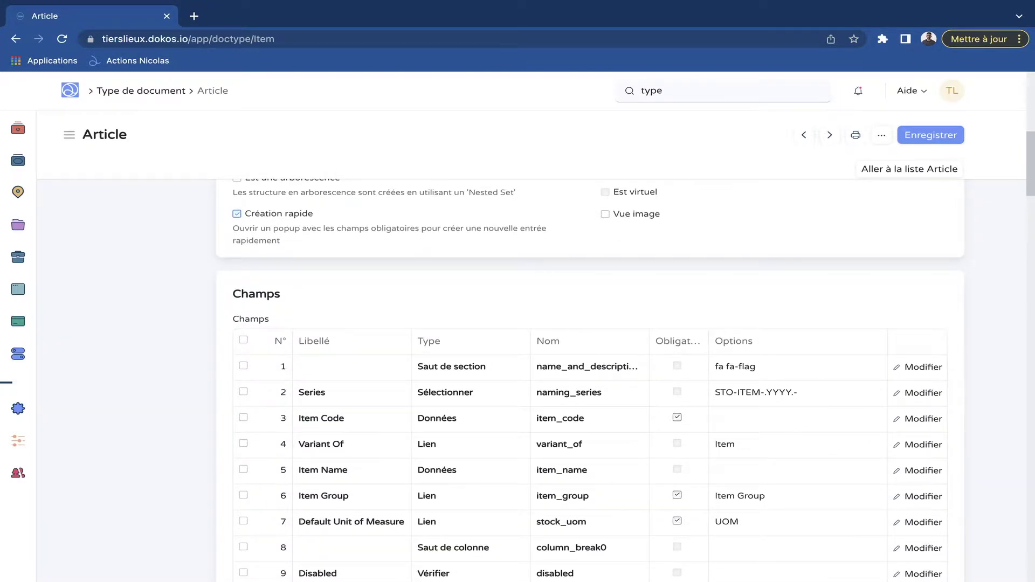
# - Examine the field table of the Article document type, try adding a row, and return to the document type list
pyautogui.scroll(-8, 590, 377)
pyautogui.scroll(6, 589, 378)
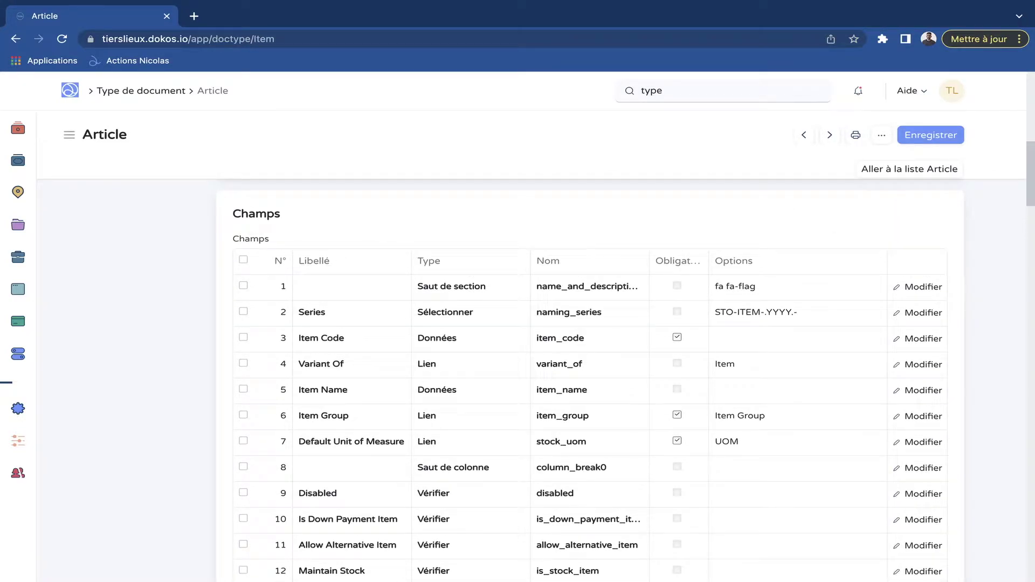
pyautogui.scroll(-20, 590, 377)
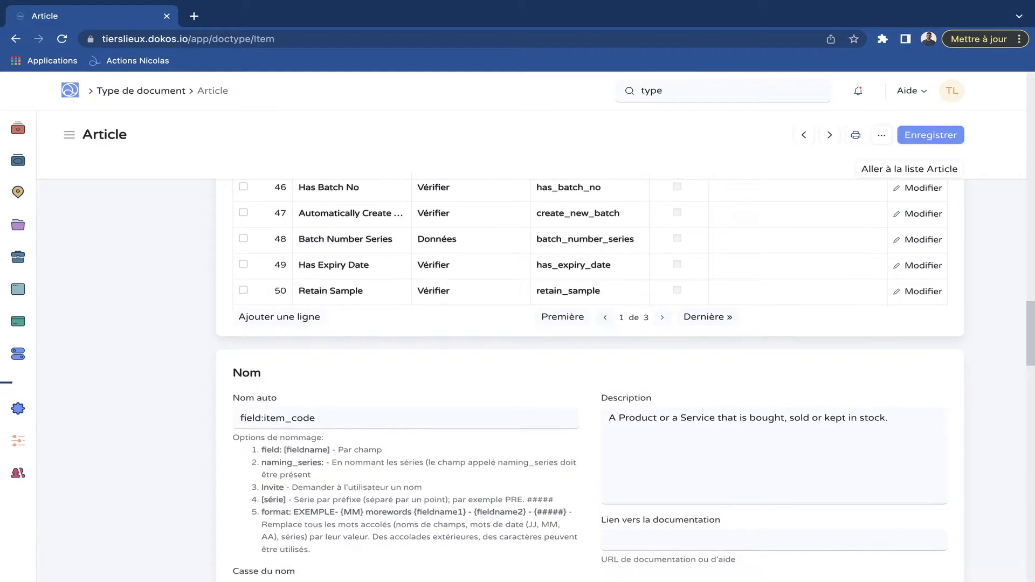
pyautogui.click(279, 316)
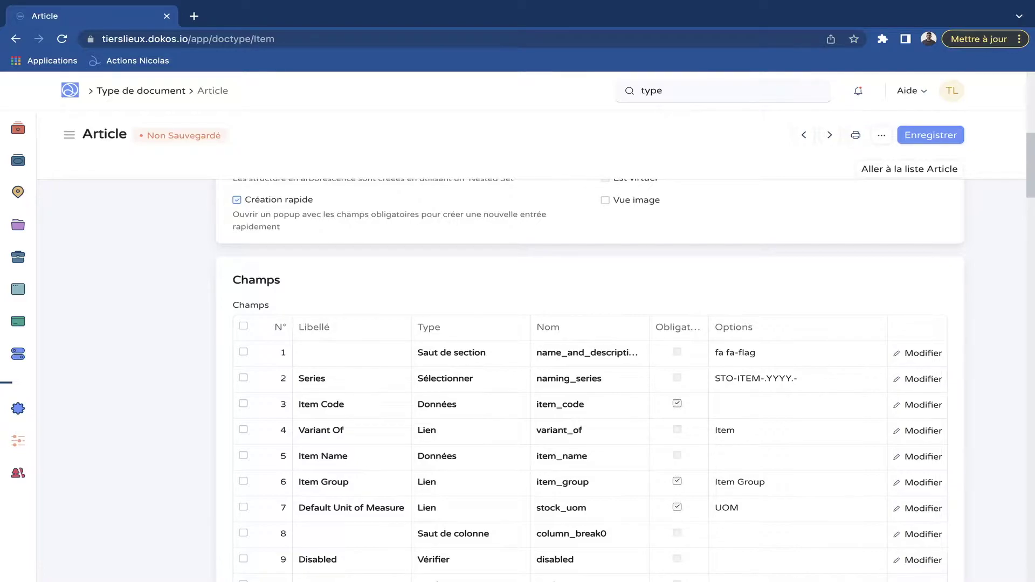
pyautogui.scroll(15, 531, 344)
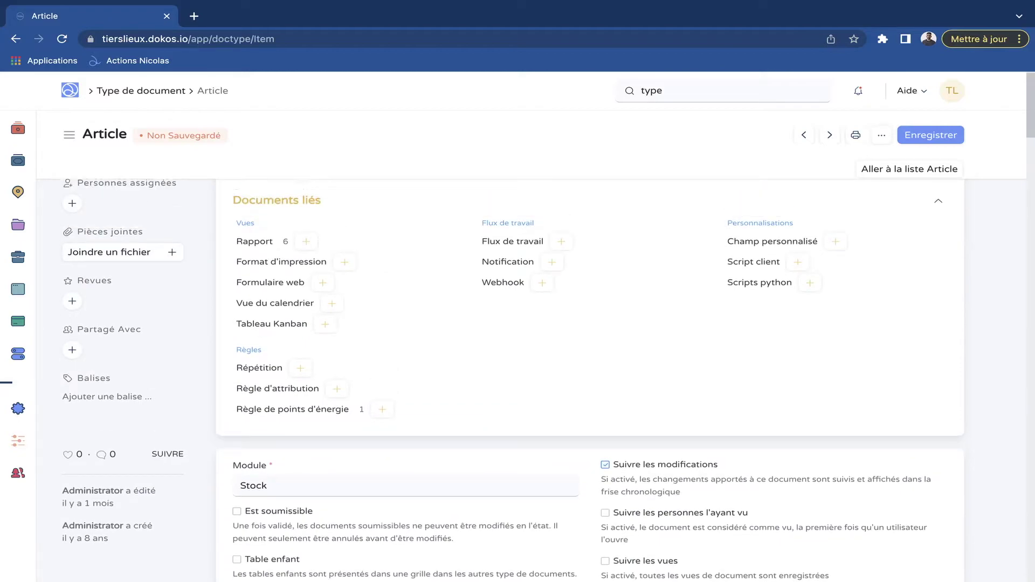
pyautogui.hscroll(-5, 531, 345)
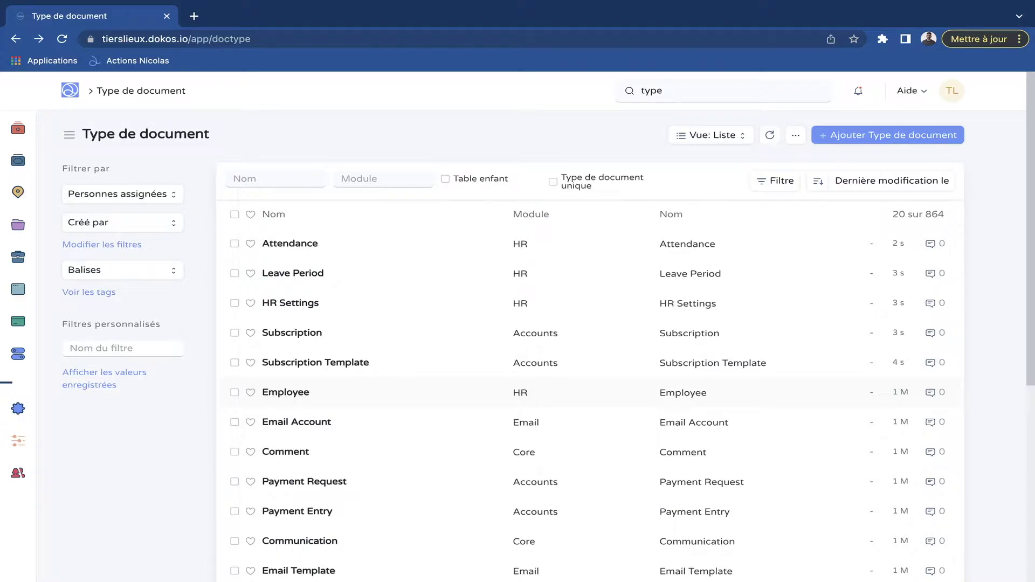
# - Search for "client" and open the Client list
pyautogui.doubleClick(651, 91)
pyautogui.write('client')
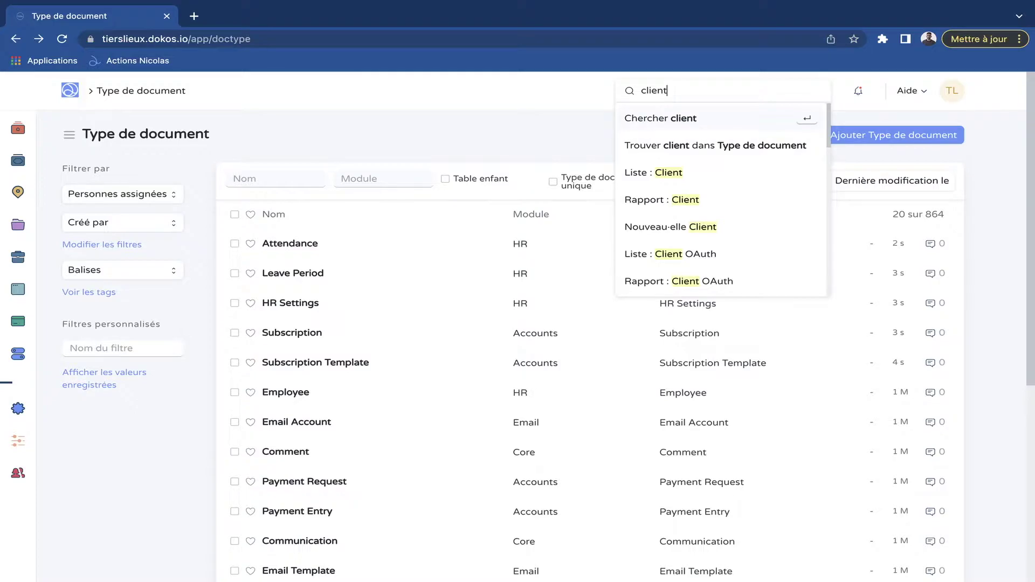
pyautogui.press('Return')
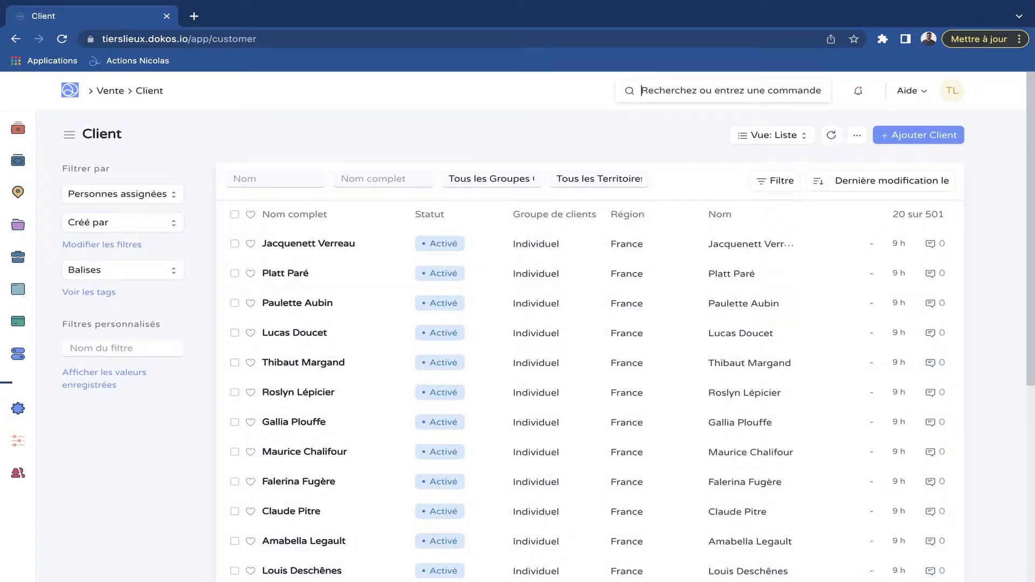
# - Start a new client in the full-page form and examine its sections, expanding Comptabilité
pyautogui.click(918, 135)
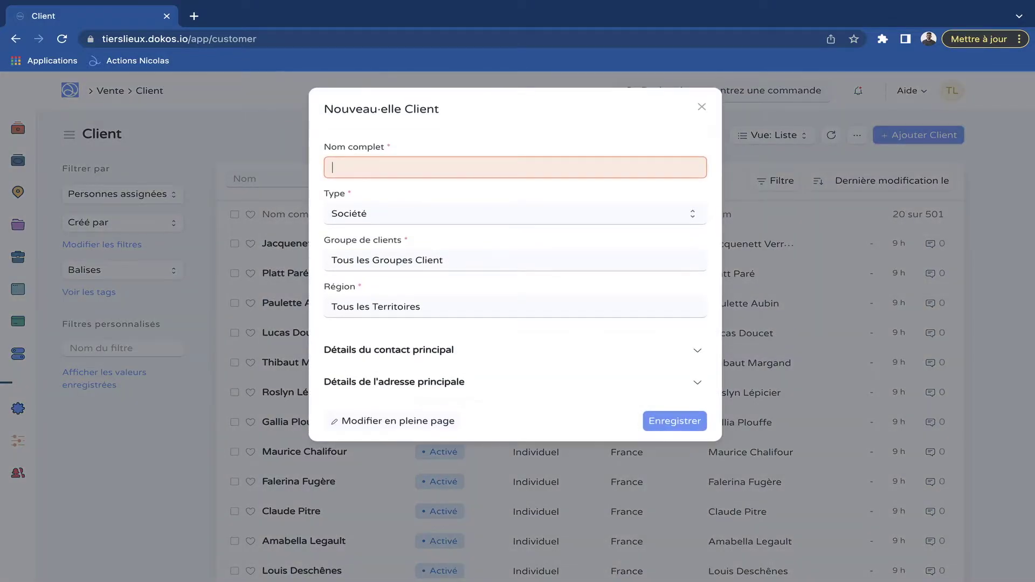
pyautogui.click(393, 421)
pyautogui.scroll(-15, 590, 372)
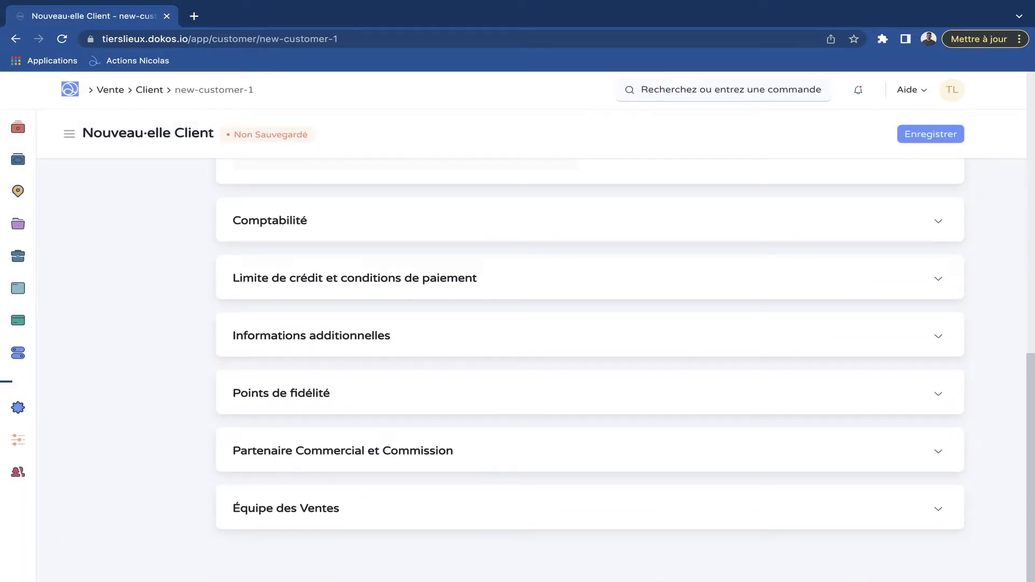
pyautogui.click(270, 289)
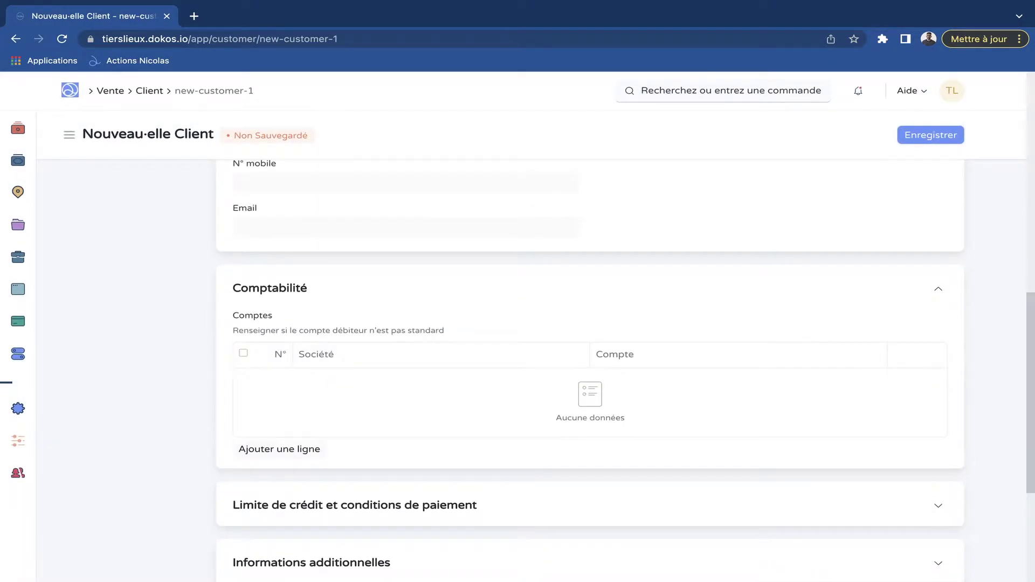
pyautogui.scroll(-1, 589, 371)
pyautogui.scroll(-2, 590, 372)
pyautogui.scroll(2, 590, 372)
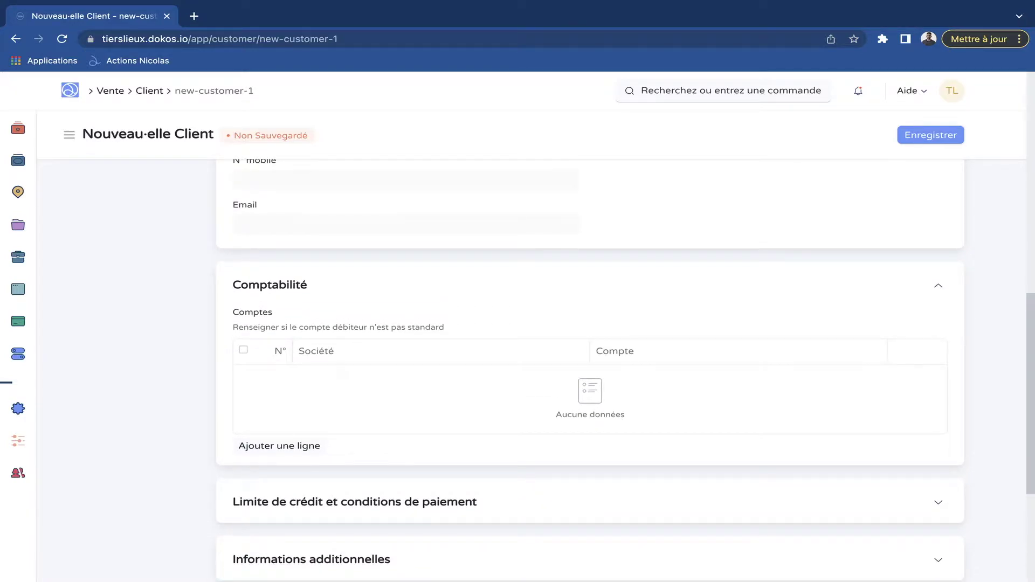
pyautogui.scroll(10, 590, 372)
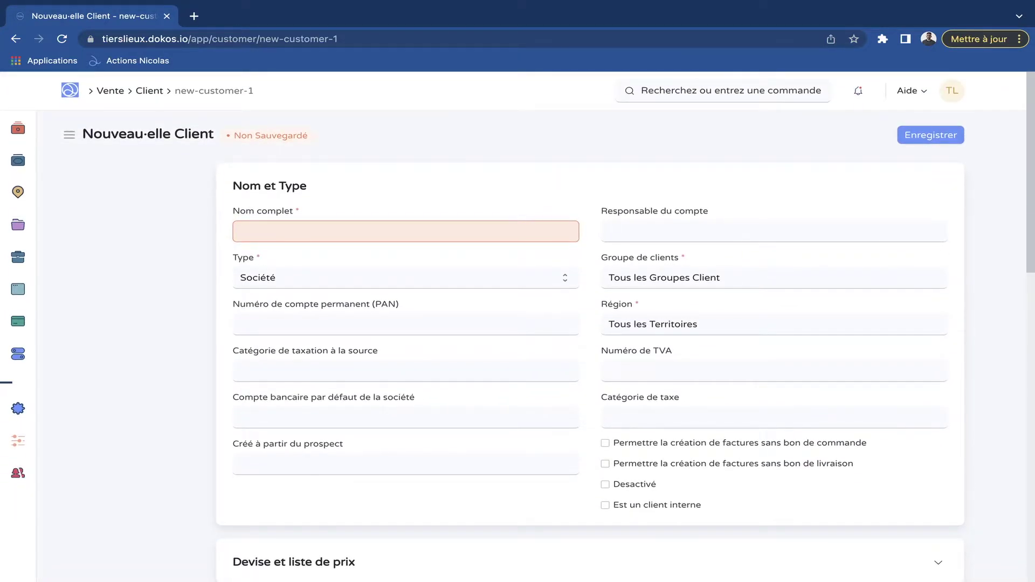
# - Return to the Client list, open its form customization, and examine the general options and Champs table
pyautogui.hotkey('alt', 'Left')
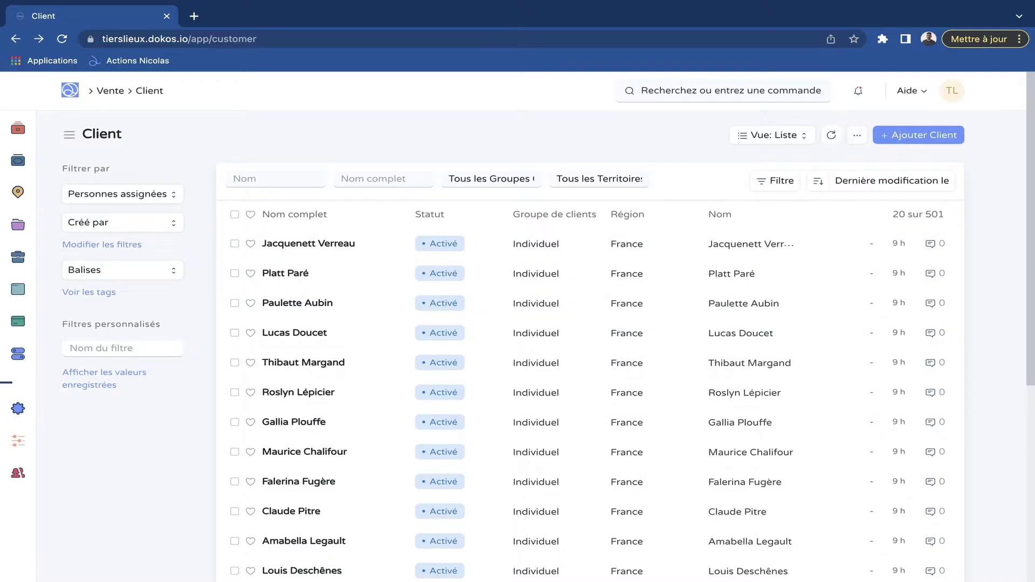
pyautogui.click(856, 135)
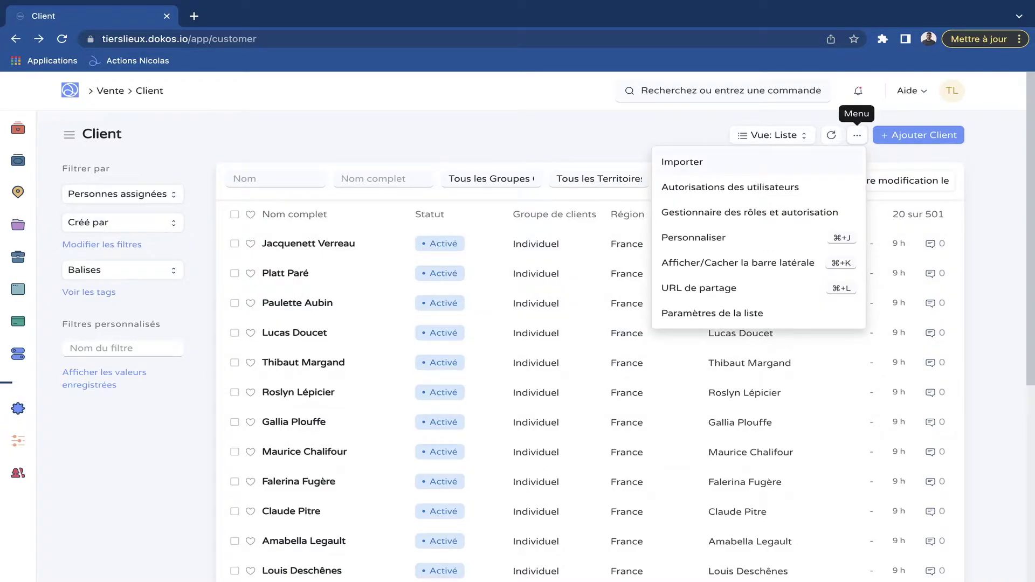
pyautogui.click(684, 237)
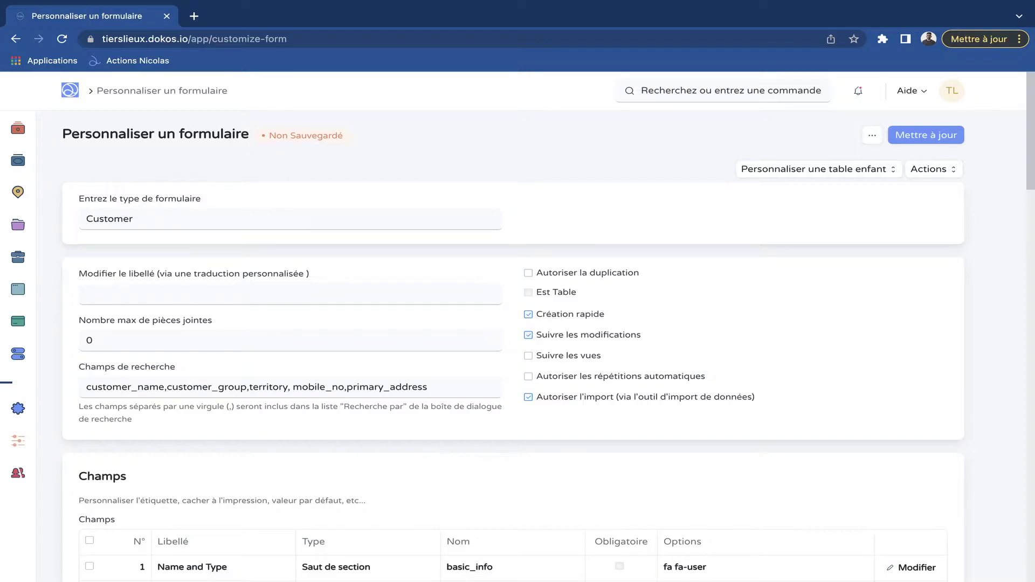
pyautogui.scroll(-3, 518, 324)
pyautogui.scroll(-3, 517, 350)
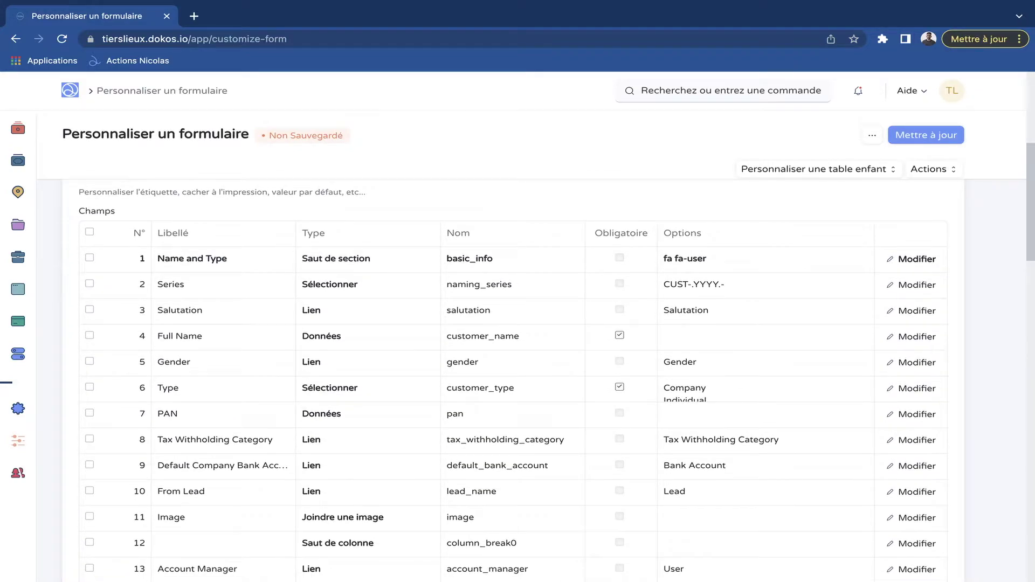
pyautogui.scroll(2, 517, 350)
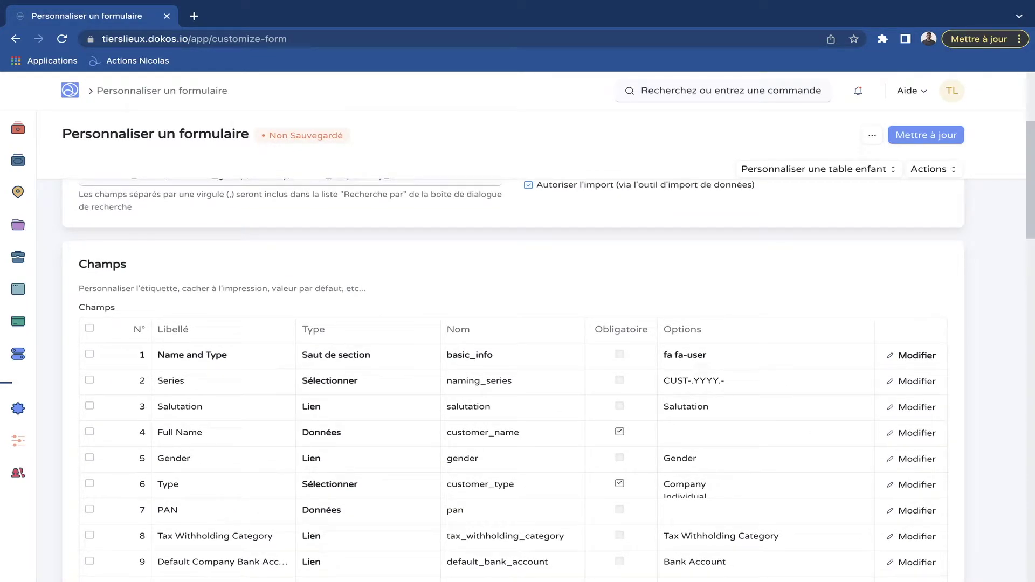
pyautogui.scroll(2, 517, 351)
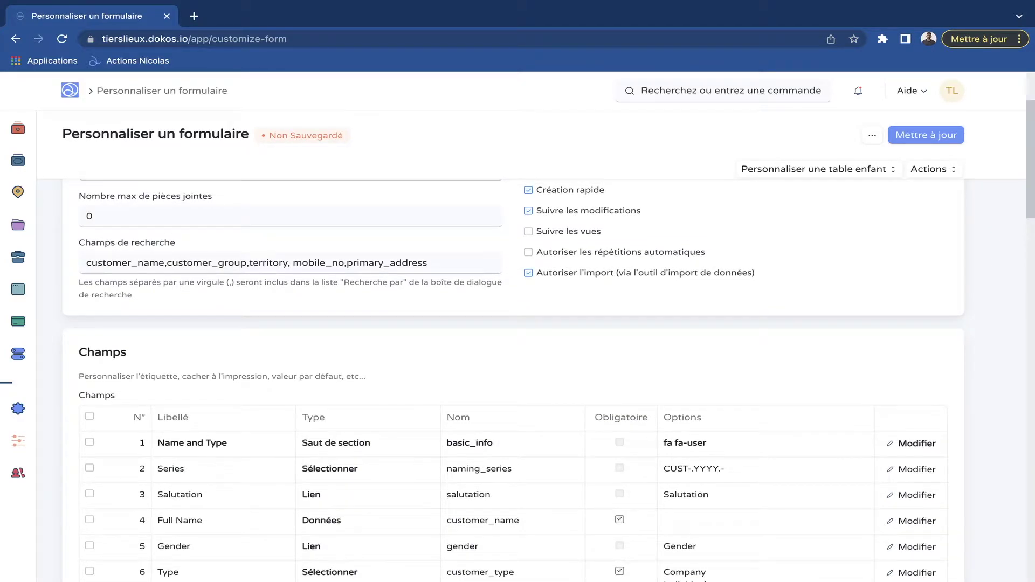
# - Open the Customer document type from the Développements workspace, filtering the document types by the name "customer"
pyautogui.click(76, 404)
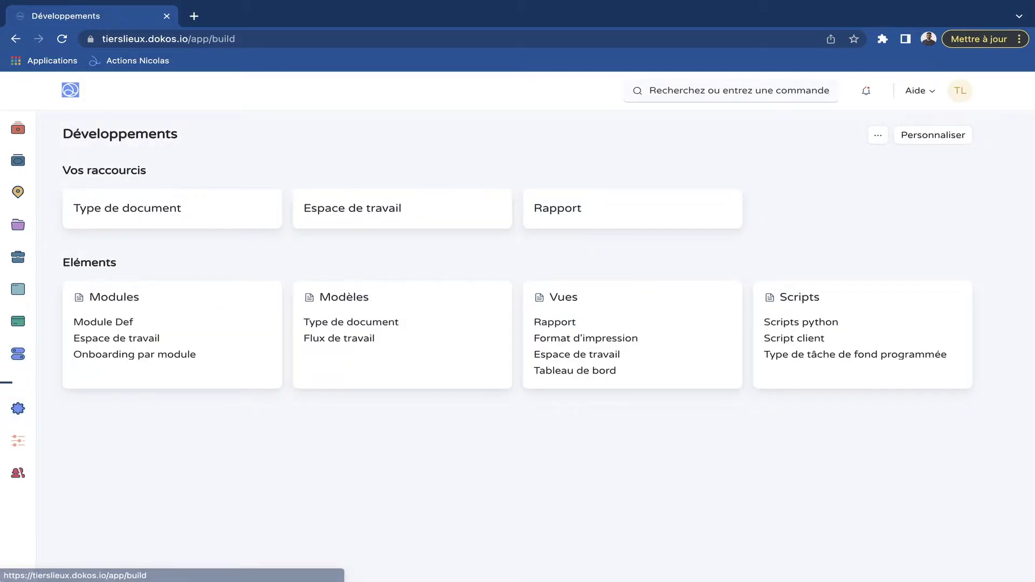
pyautogui.click(350, 322)
pyautogui.click(234, 178)
pyautogui.write('customer')
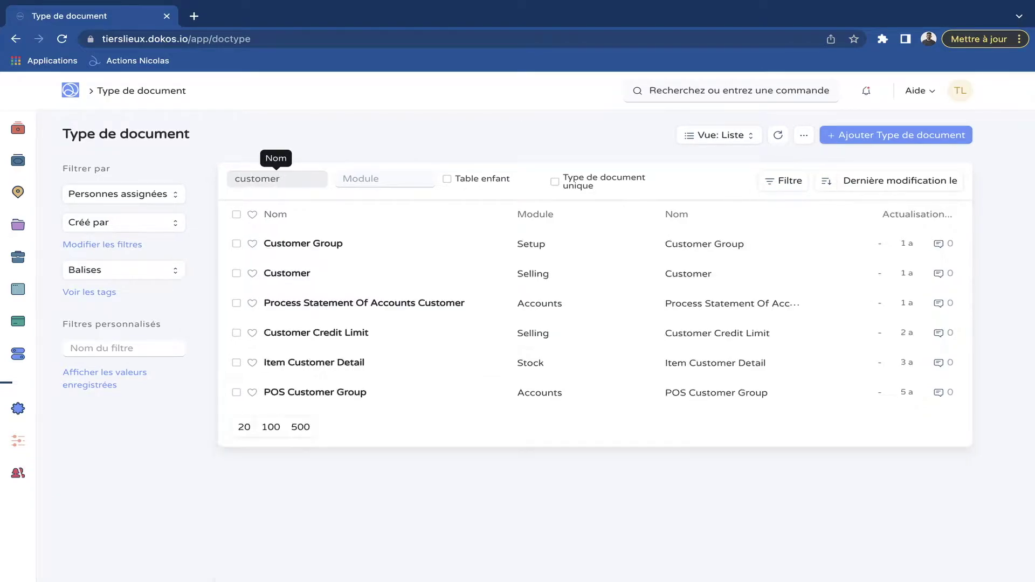
pyautogui.click(287, 273)
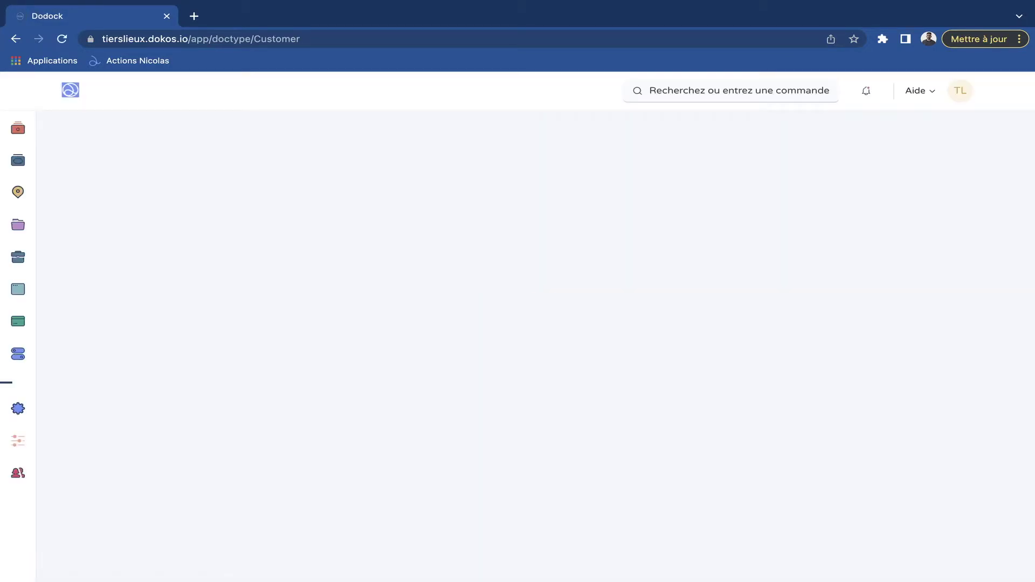
# - Review the Customer document type's fields and open its form customization
pyautogui.scroll(-6, 590, 378)
pyautogui.scroll(-5, 591, 378)
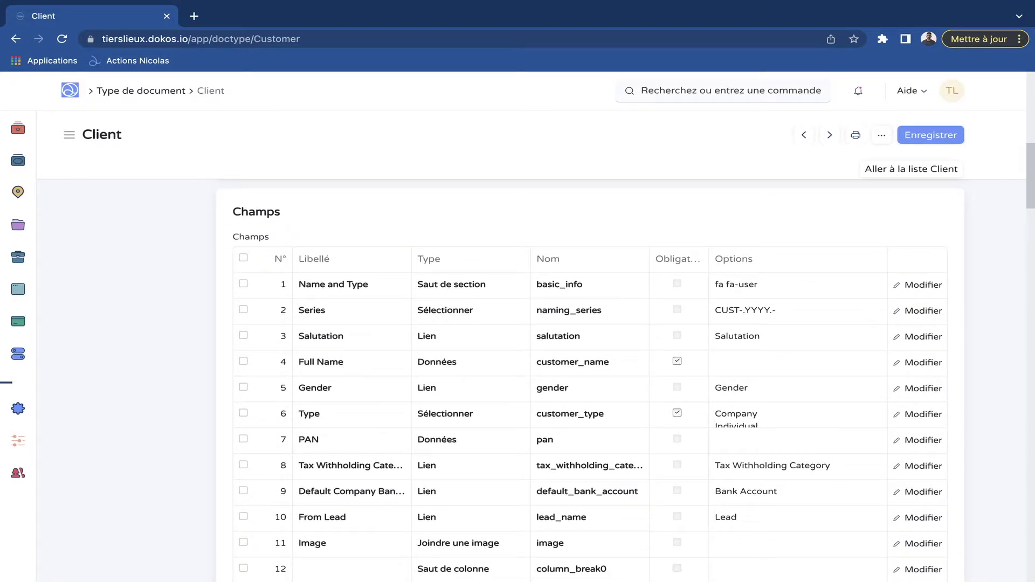
pyautogui.scroll(-3, 590, 378)
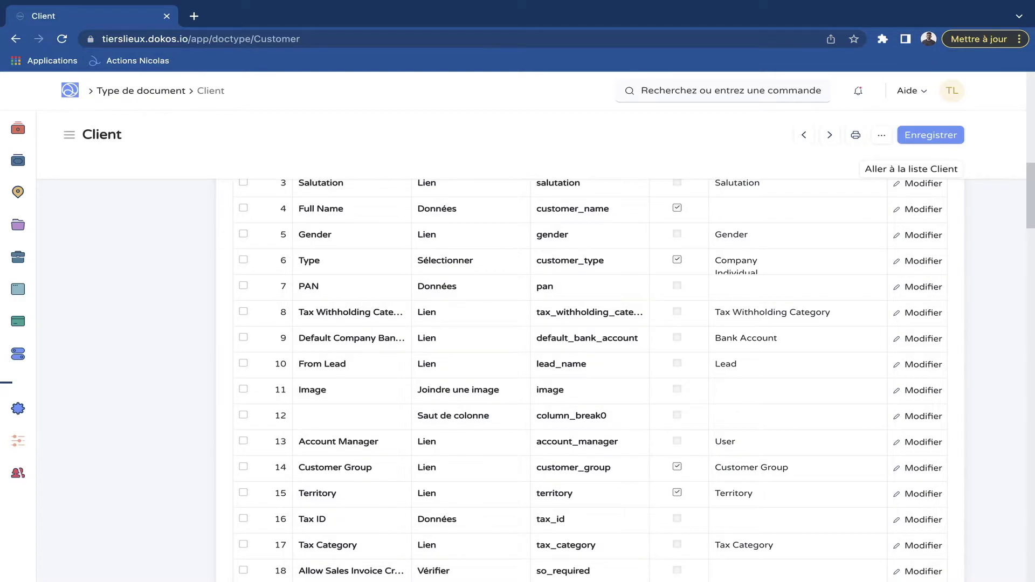
pyautogui.scroll(12, 590, 377)
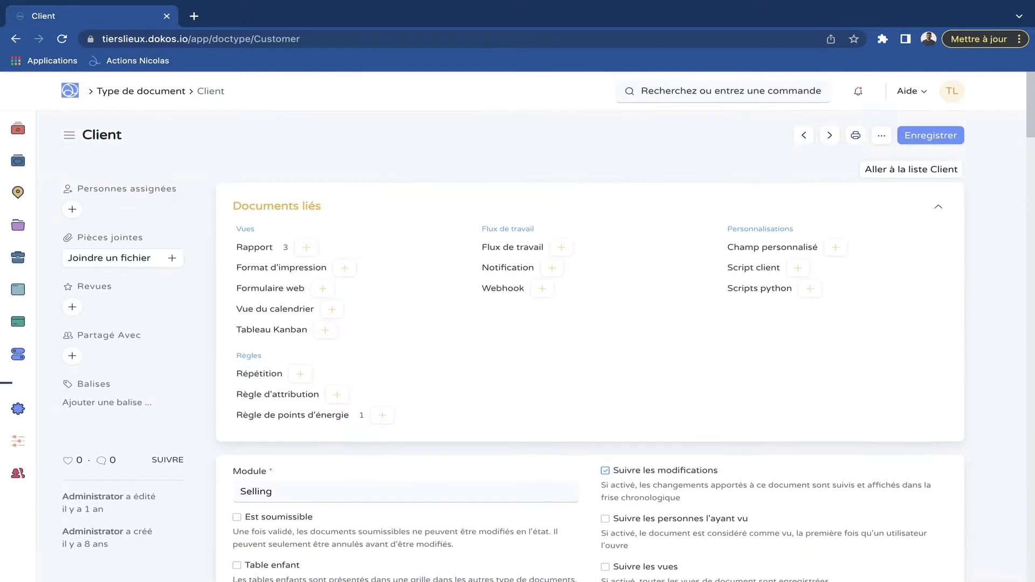
pyautogui.click(882, 135)
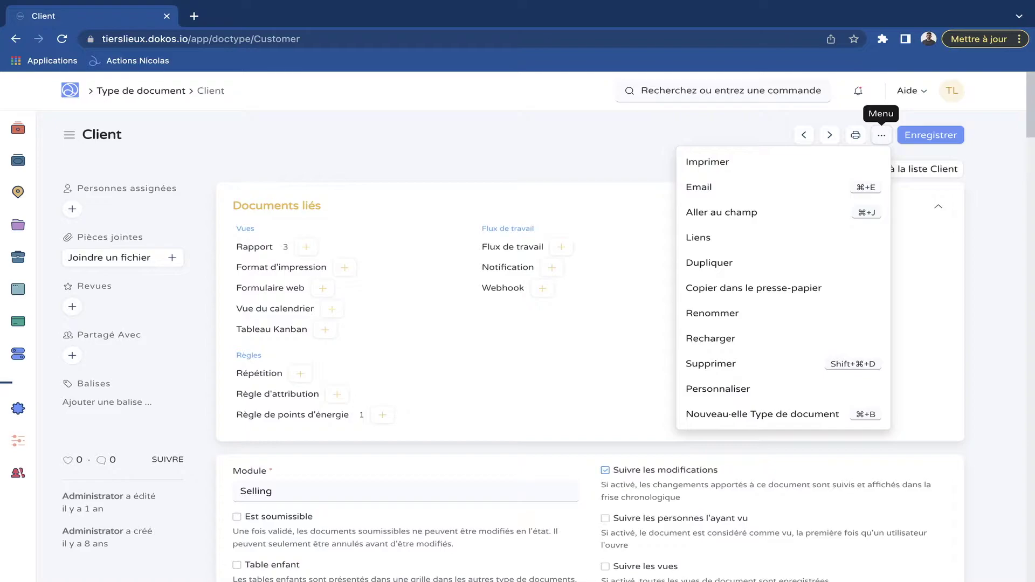
pyautogui.press('Escape')
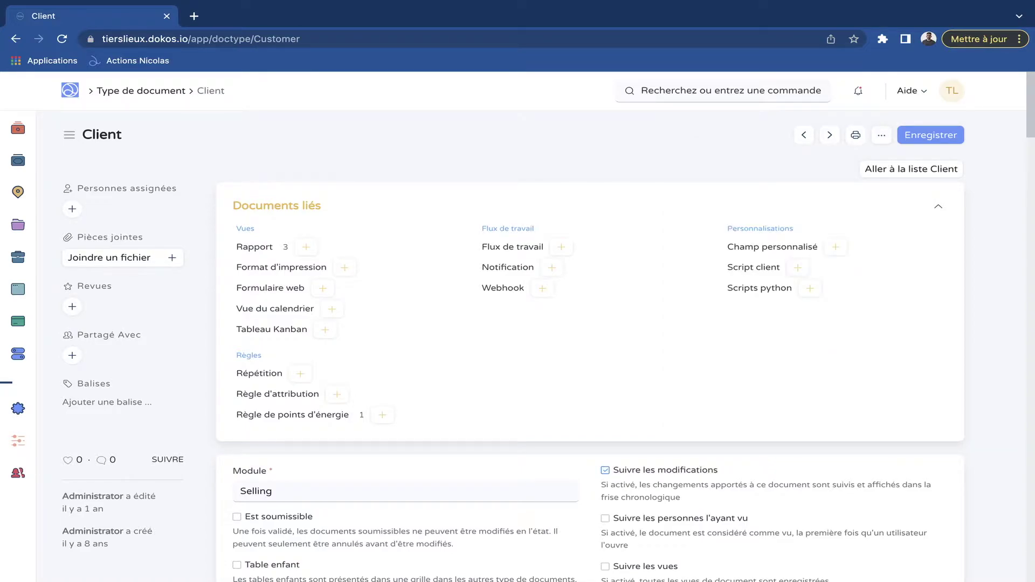
pyautogui.click(881, 136)
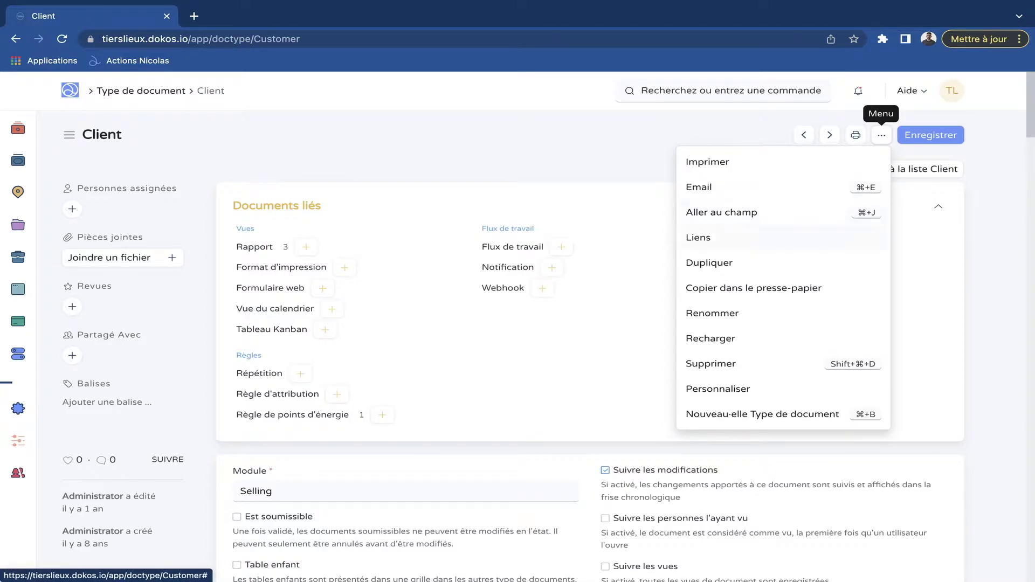
pyautogui.click(718, 389)
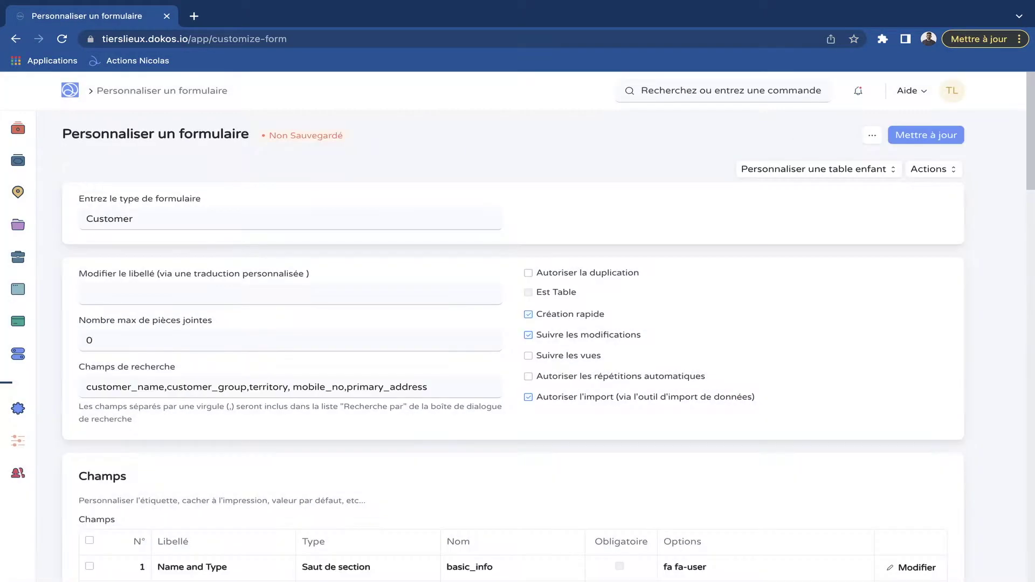
# - Examine the Customer form's customization options and the labels, types and mandatory settings in its Champs table
pyautogui.click(722, 90)
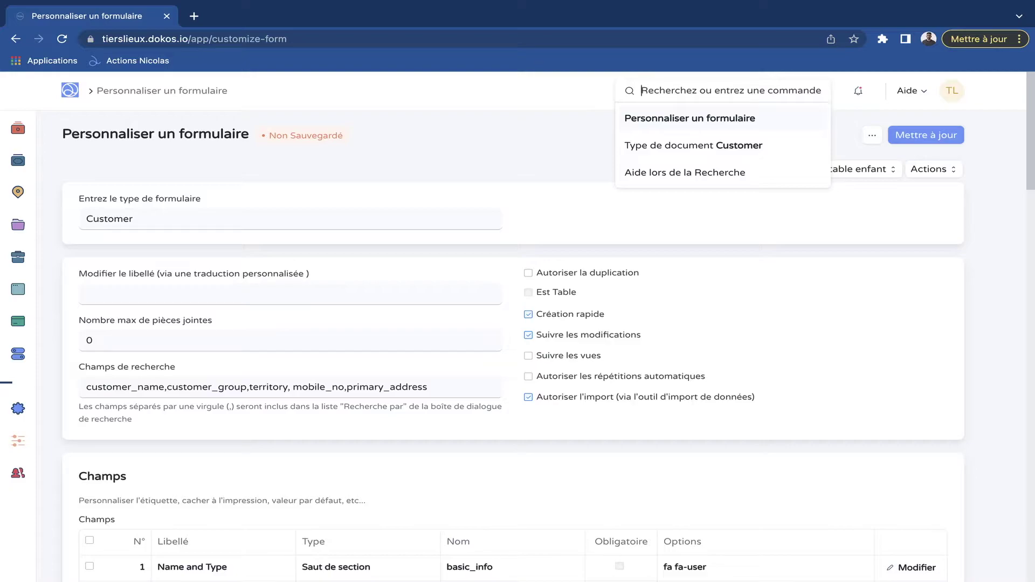
pyautogui.scroll(-4, 512, 377)
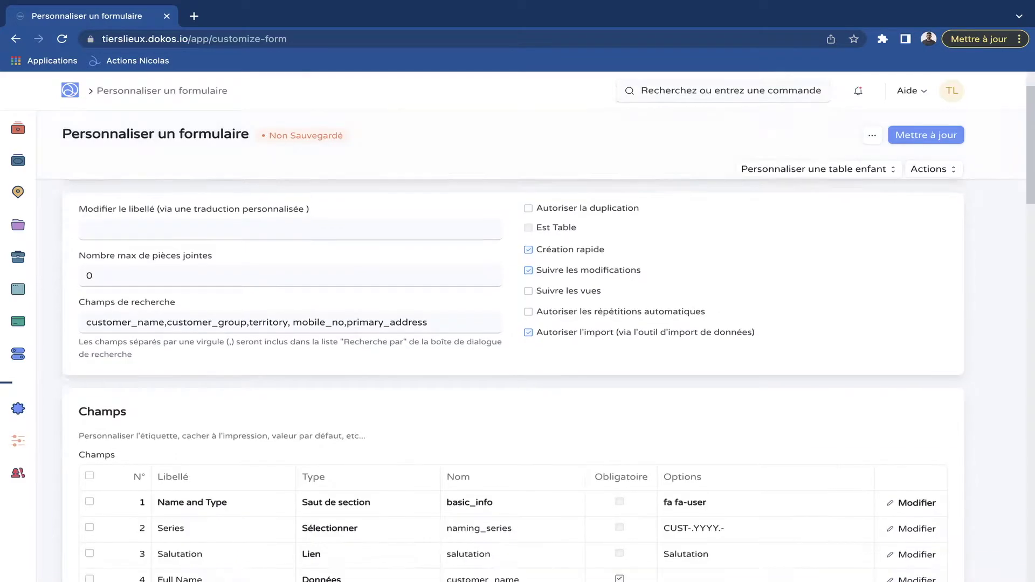
pyautogui.scroll(-2, 513, 377)
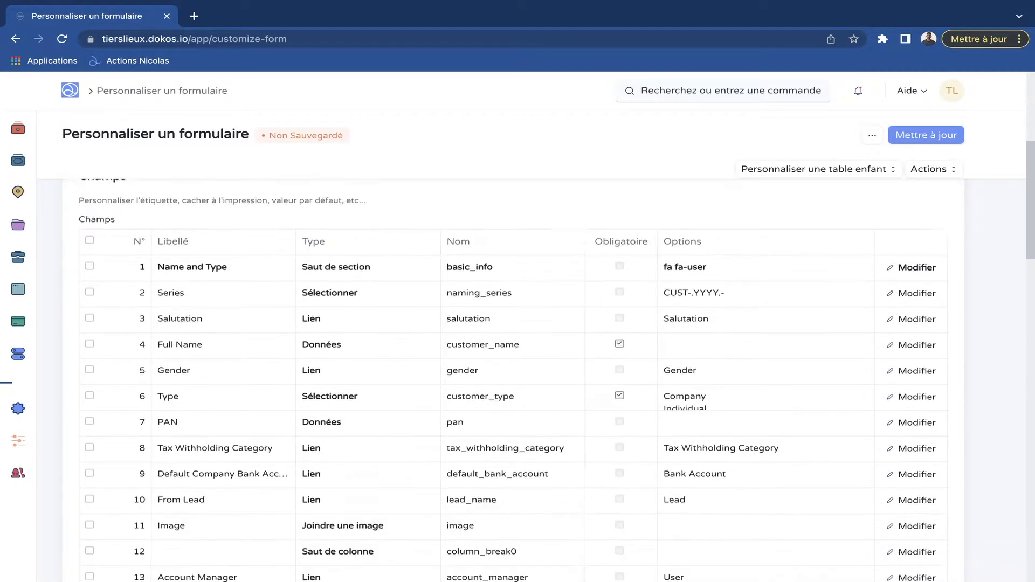
pyautogui.scroll(2, 512, 378)
pyautogui.scroll(-6, 512, 377)
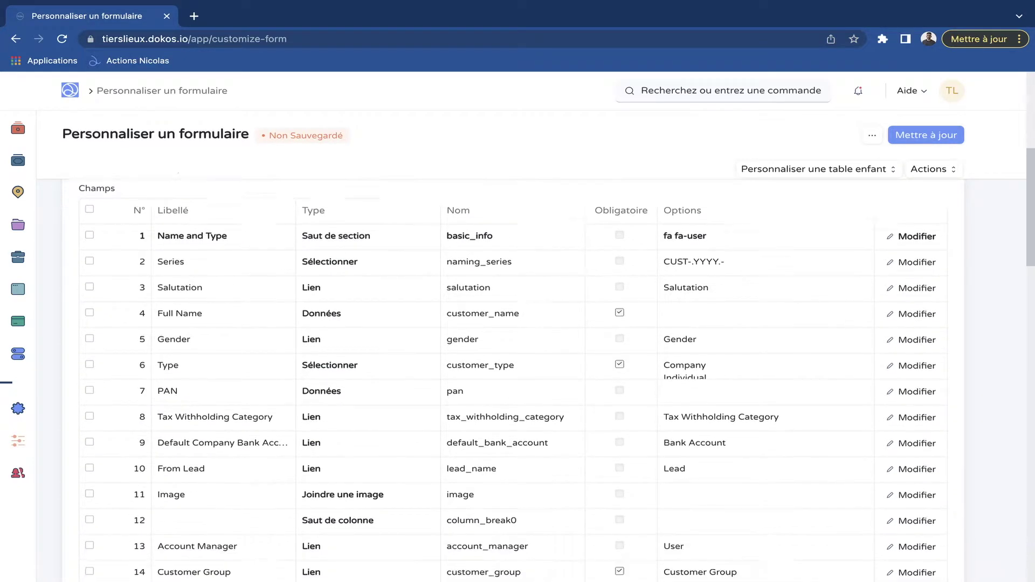
pyautogui.scroll(-1, 512, 378)
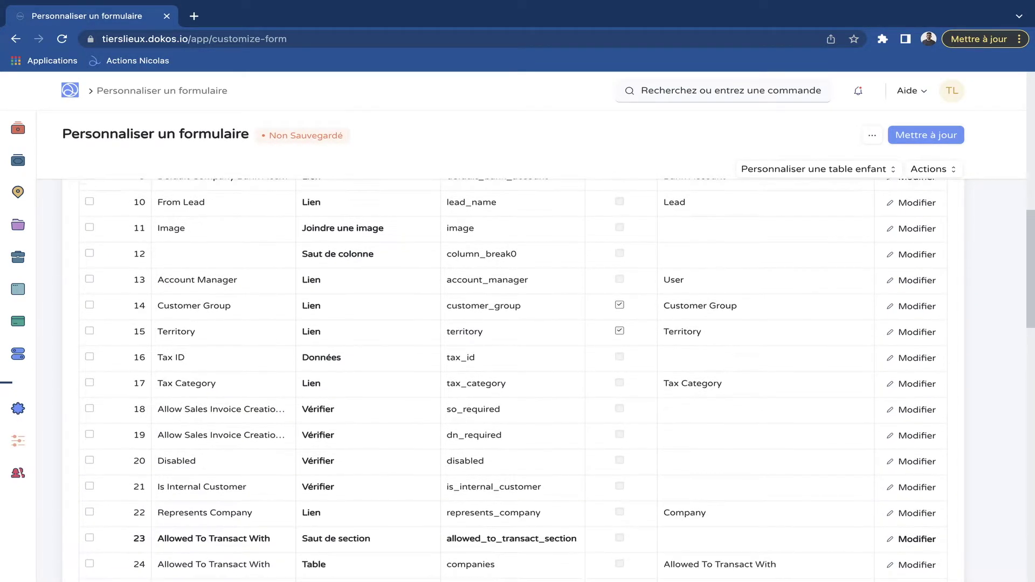
pyautogui.scroll(5, 512, 377)
pyautogui.scroll(-3, 512, 377)
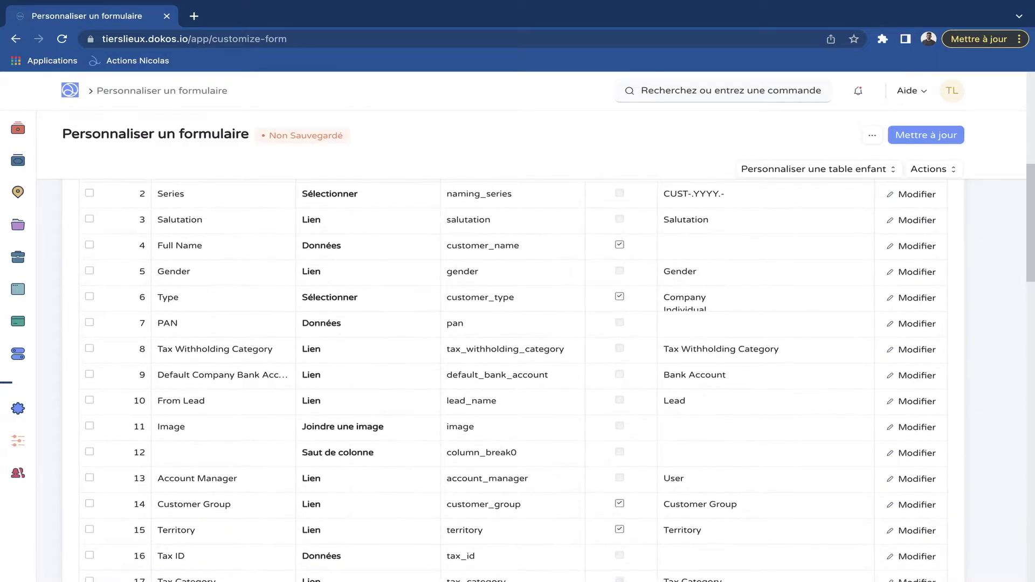
pyautogui.scroll(-1, 512, 378)
pyautogui.scroll(-7, 512, 377)
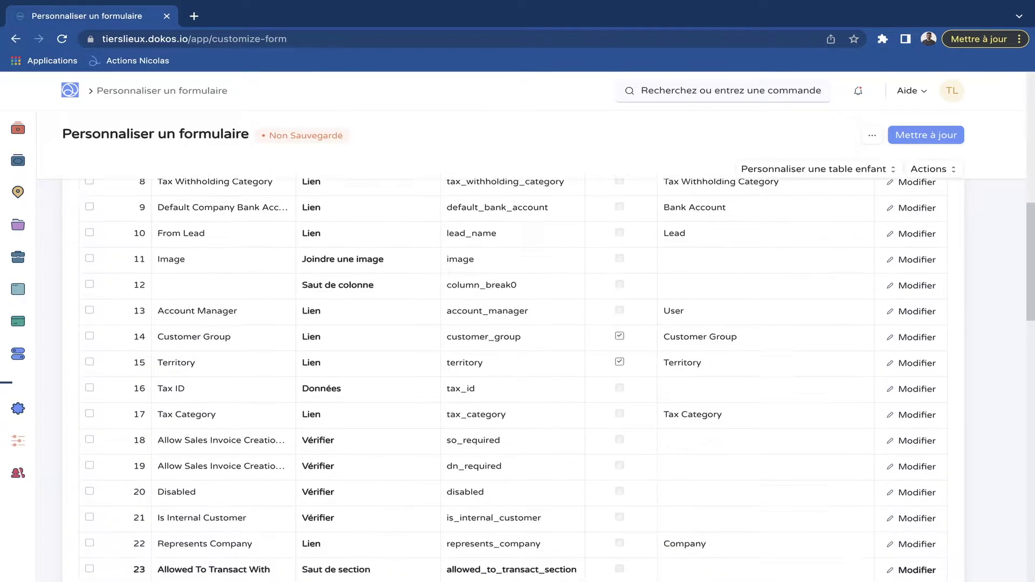
# - Compare the Customer rows in the Champs table with the sections of the new Client form
pyautogui.scroll(-7, 512, 377)
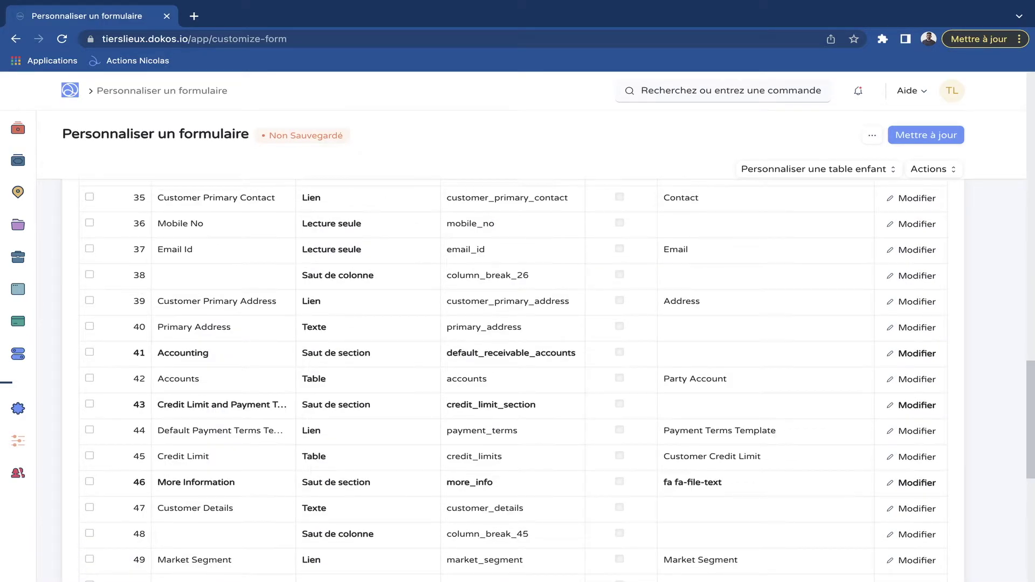
pyautogui.scroll(2, 512, 377)
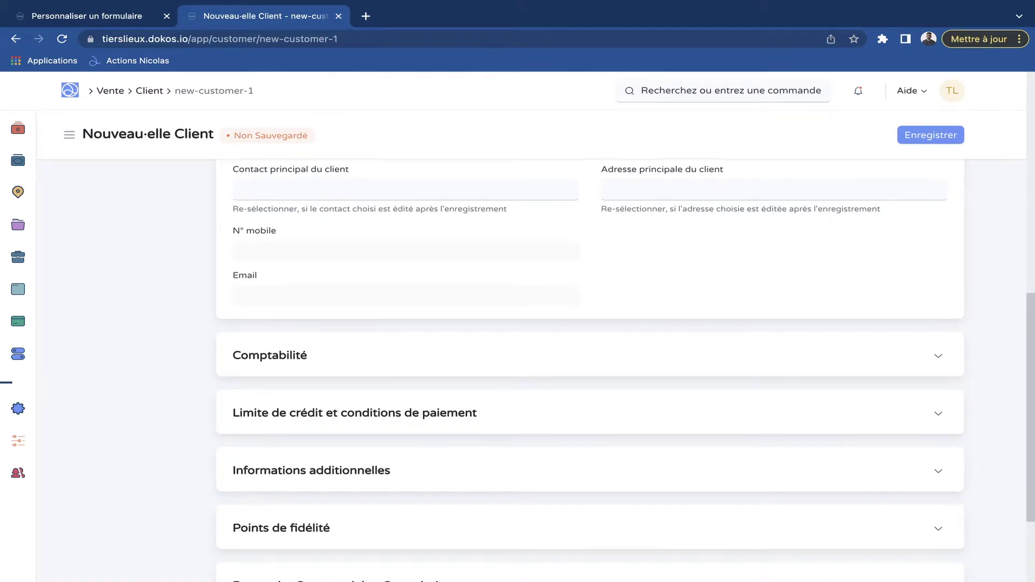
pyautogui.scroll(-2, 590, 371)
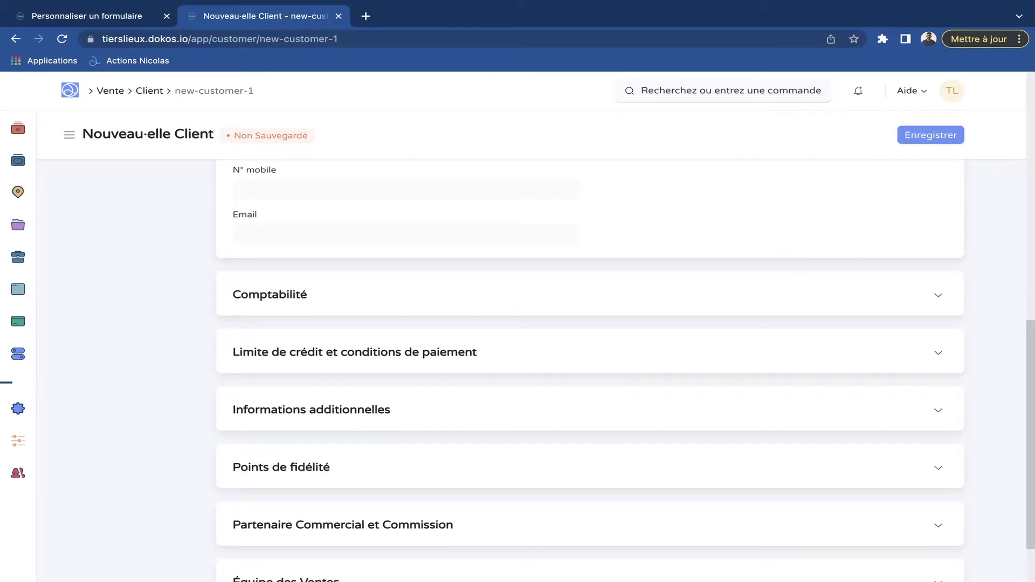
pyautogui.hotkey('ctrl', 'shift', 'Tab')
pyautogui.scroll(-1, 224, 377)
pyautogui.click(224, 378)
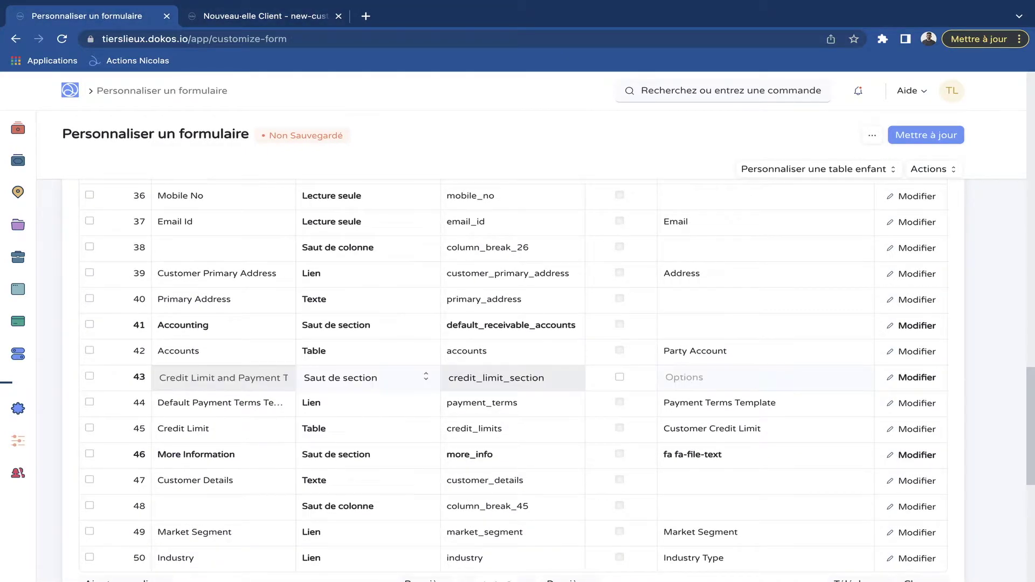
# - Expand the Comptabilité section of the new Client form and return to the matching rows in the form customization
pyautogui.click(269, 20)
pyautogui.click(270, 294)
pyautogui.scroll(-1, 270, 295)
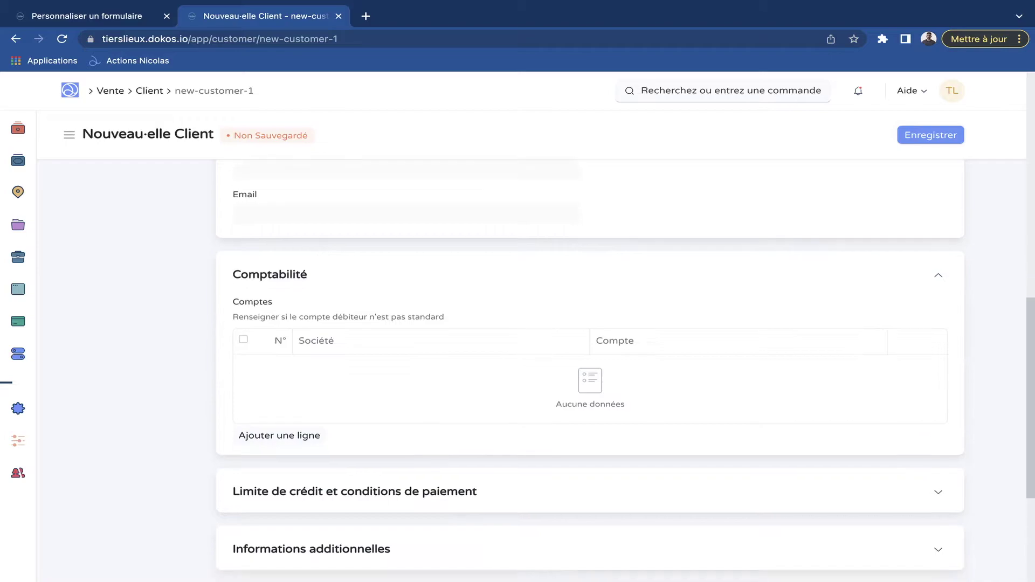
pyautogui.hotkey('ctrl', 'shift', 'Tab')
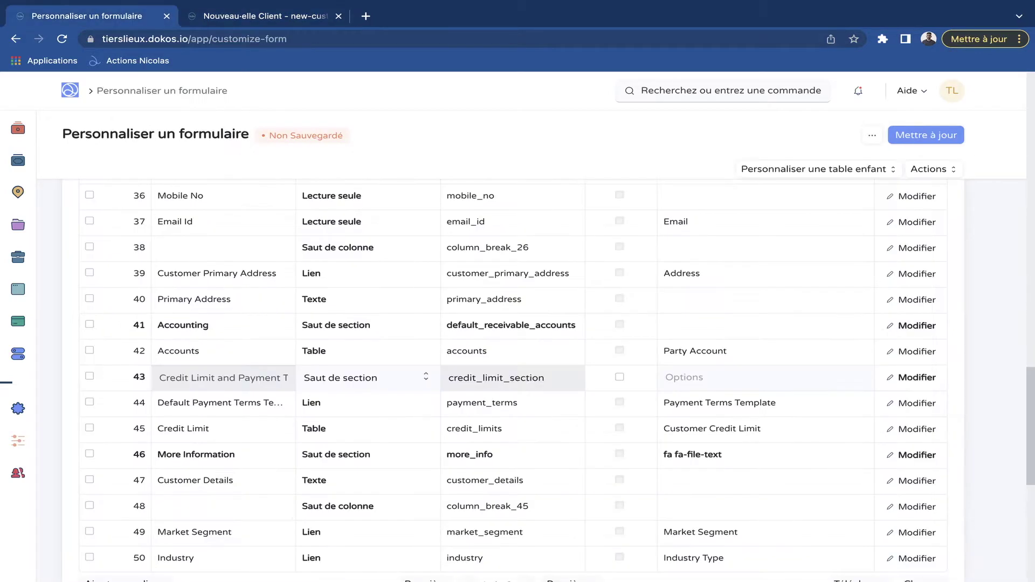
# - Hide the Accounting section break in row 41 by enabling Masqué, and save the Customer form customization
pyautogui.scroll(-3, 512, 324)
pyautogui.scroll(1, 512, 324)
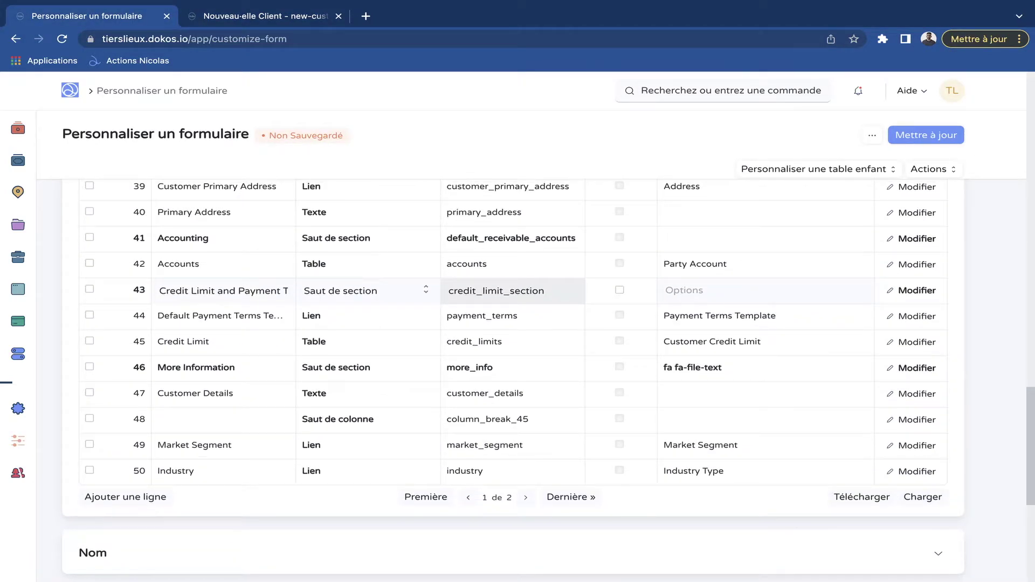
pyautogui.click(916, 239)
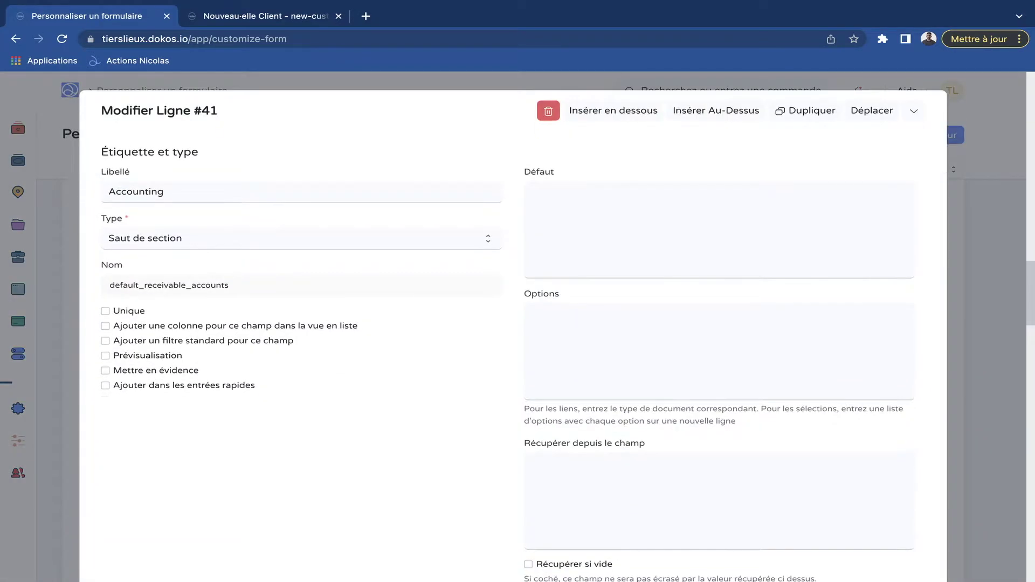
pyautogui.scroll(-9, 512, 324)
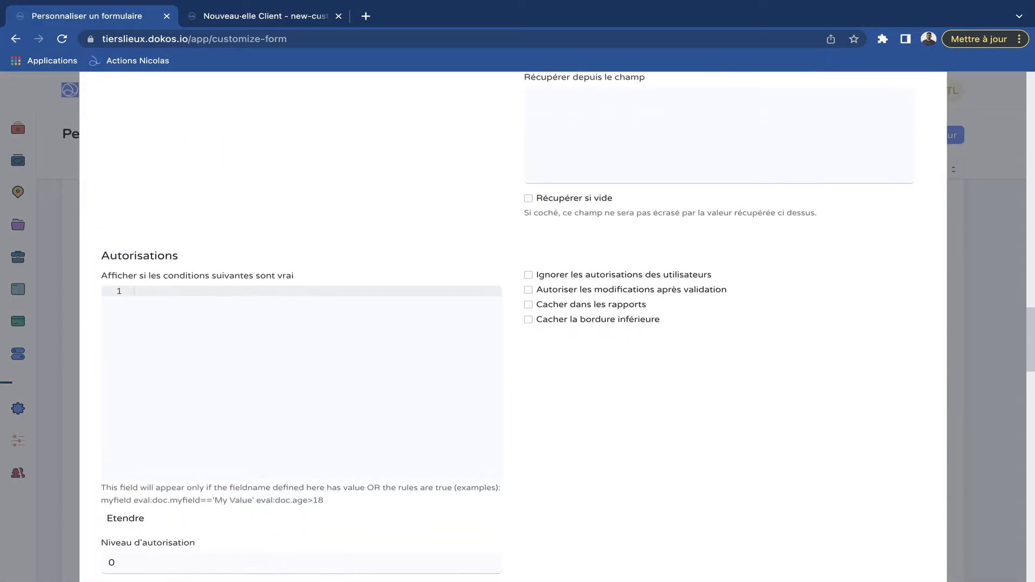
pyautogui.scroll(-1, 512, 323)
pyautogui.scroll(-2, 513, 323)
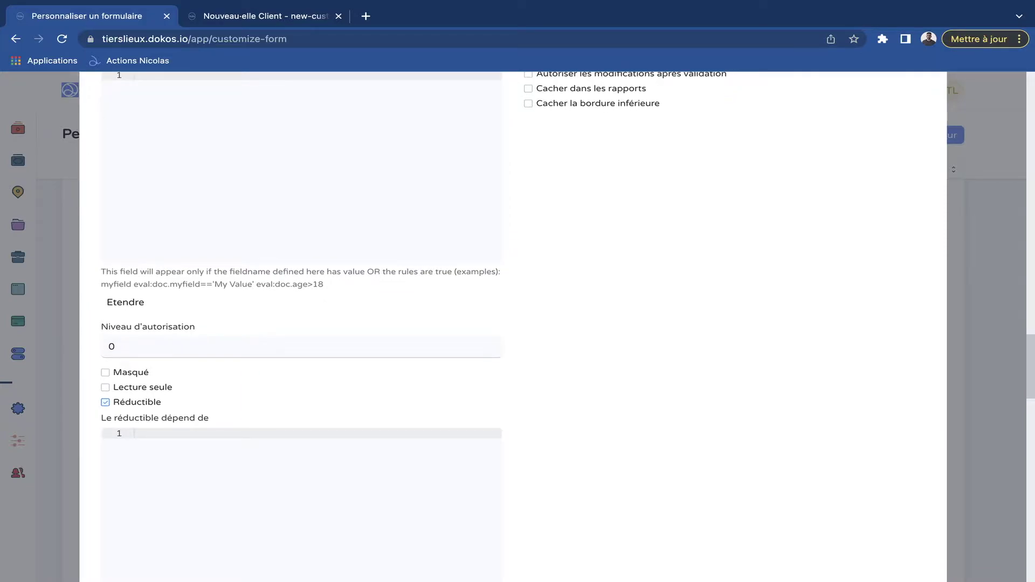
pyautogui.click(106, 372)
pyautogui.scroll(-3, 512, 324)
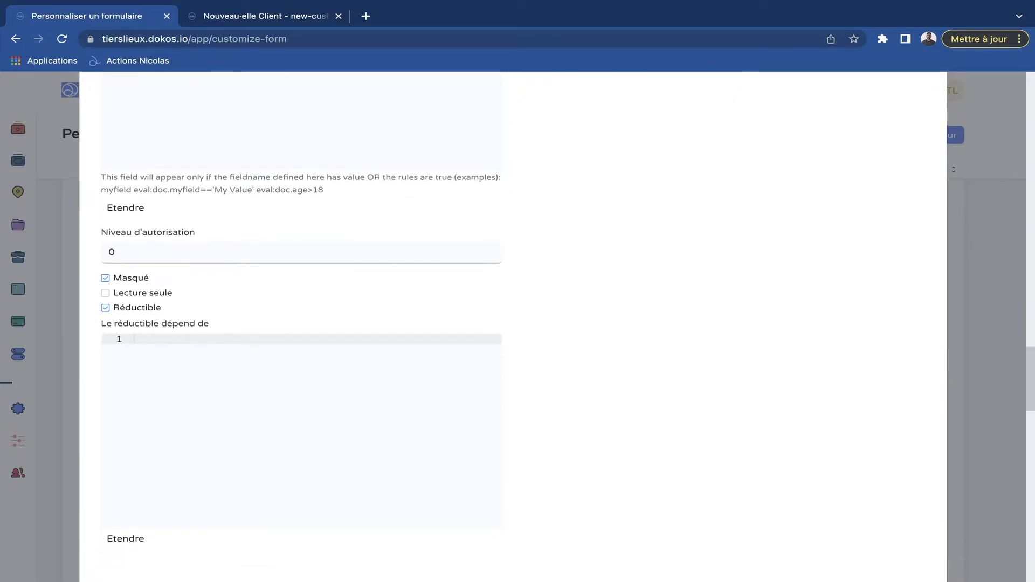
pyautogui.scroll(-5, 512, 323)
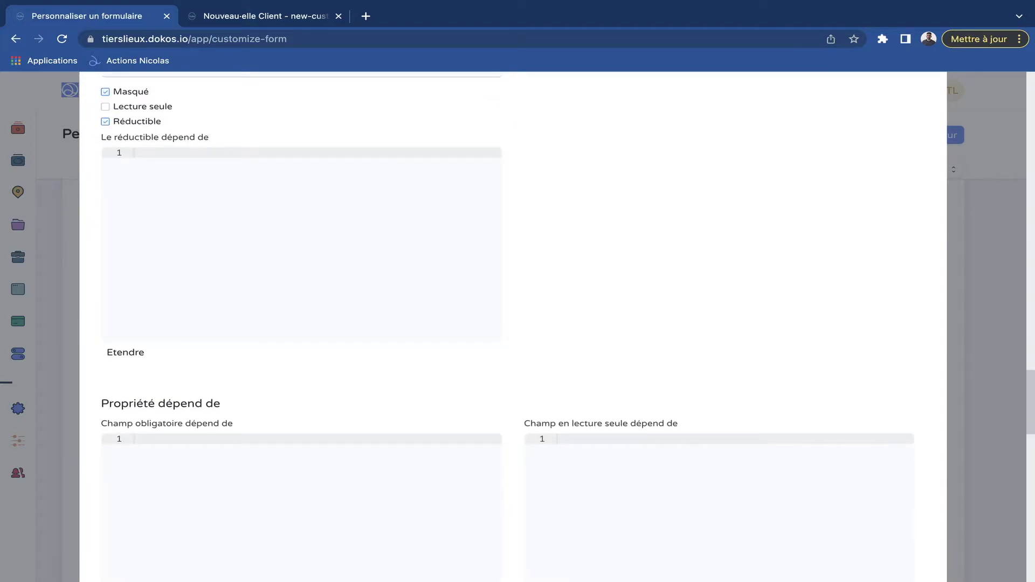
pyautogui.click(993, 339)
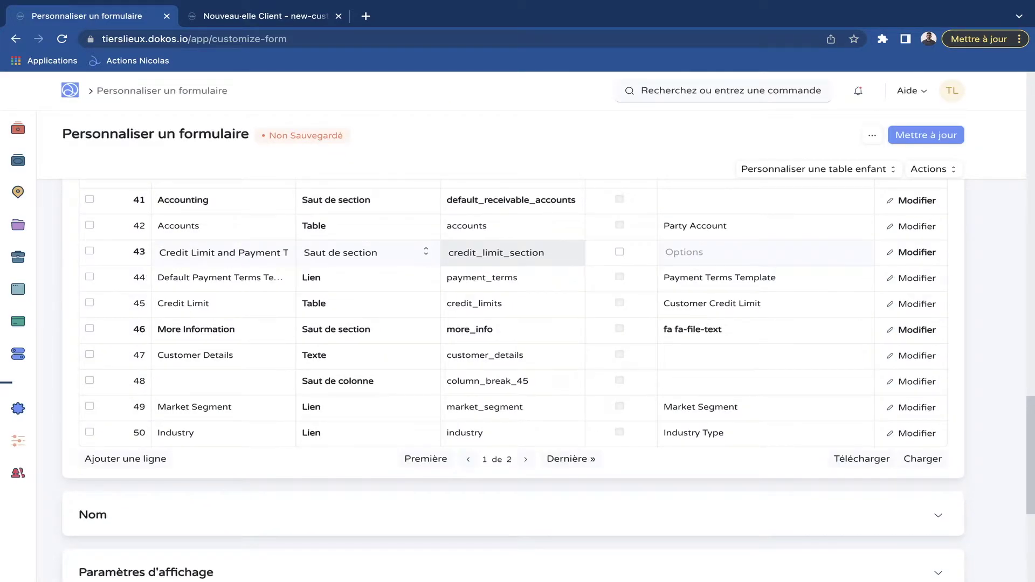
pyautogui.scroll(1, 512, 377)
pyautogui.press('super+s')
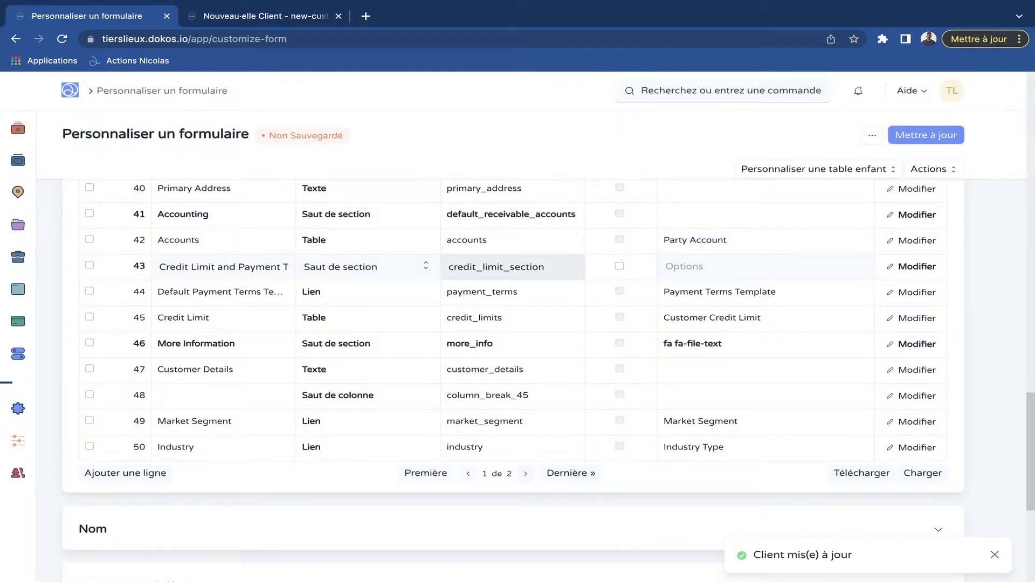
pyautogui.scroll(1, 512, 377)
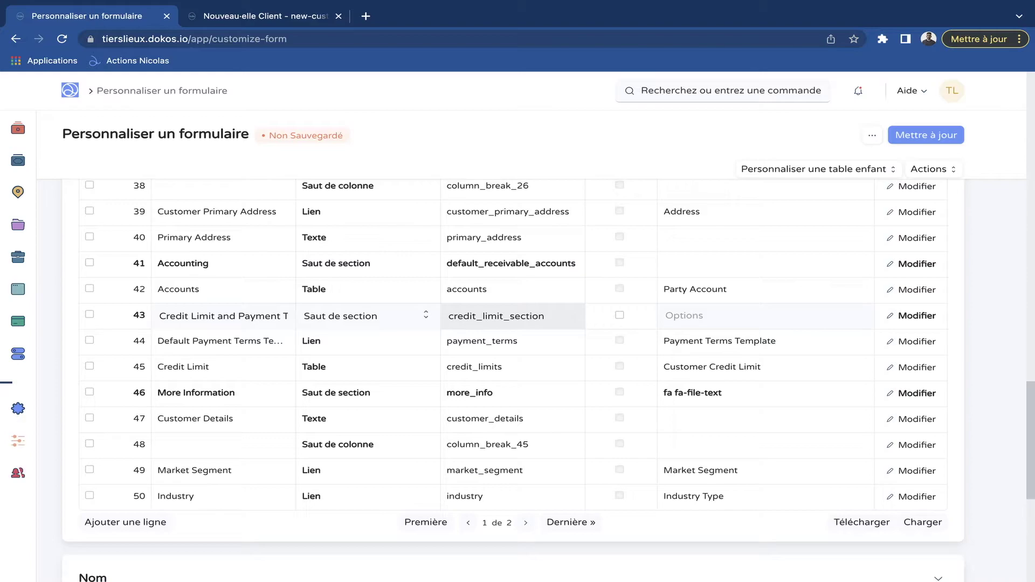
pyautogui.click(272, 267)
pyautogui.hotkey('ctrl', 'a')
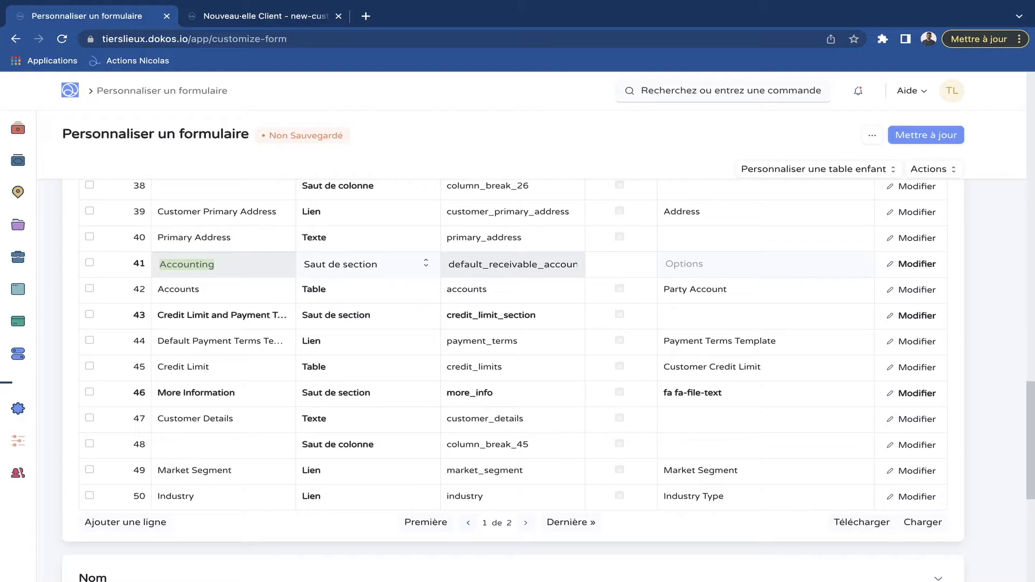
pyautogui.press('Escape')
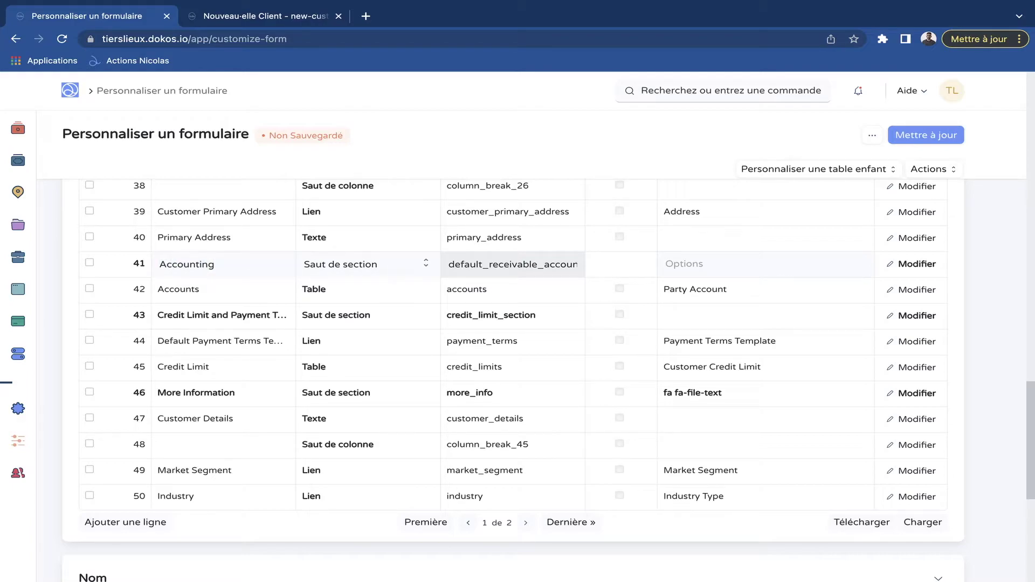
# - Reload the new Client form and check whether the Comptabilité section is still displayed
pyautogui.hotkey('ctrl', 'Tab')
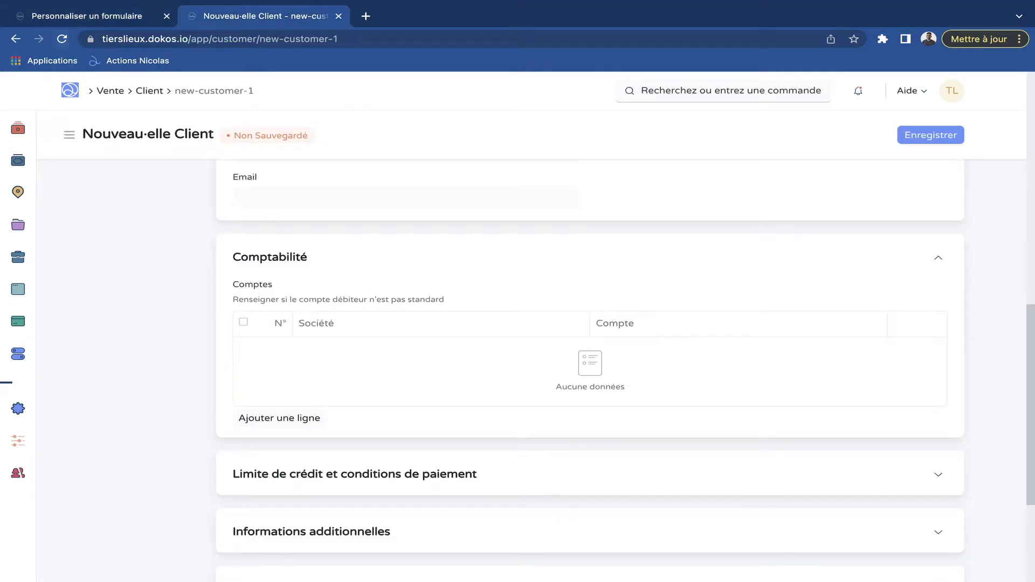
pyautogui.hotkey('ctrl', 'r')
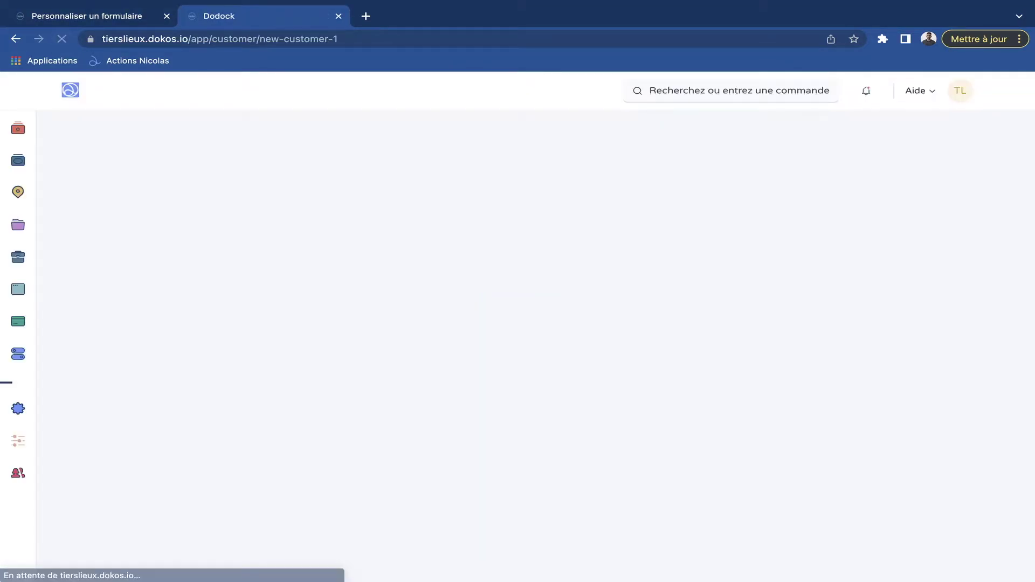
pyautogui.scroll(-7, 206, 444)
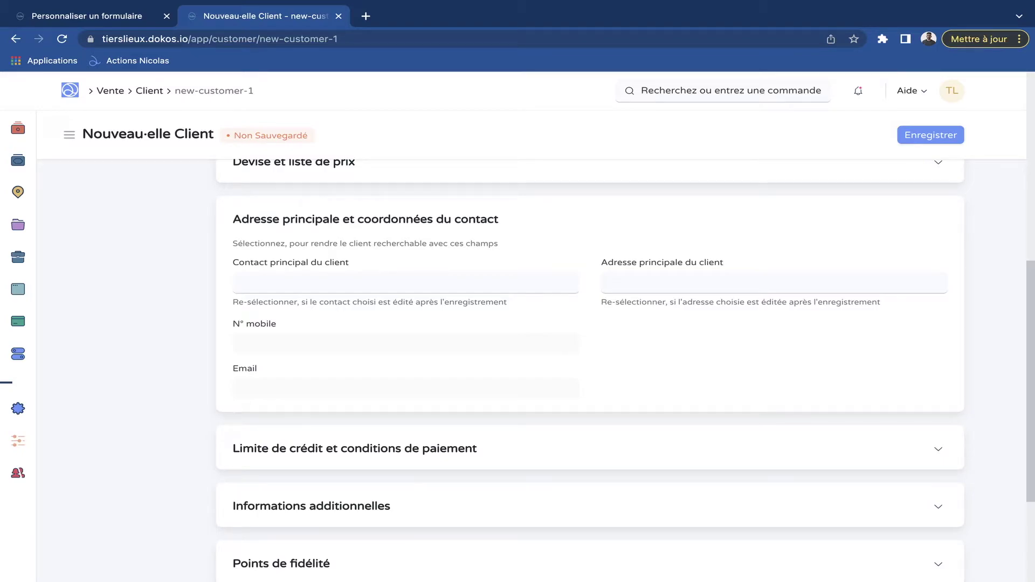
# - Open a new Devis form and examine its Articles table
pyautogui.hotkey('ctrl', 'shift', 'Tab')
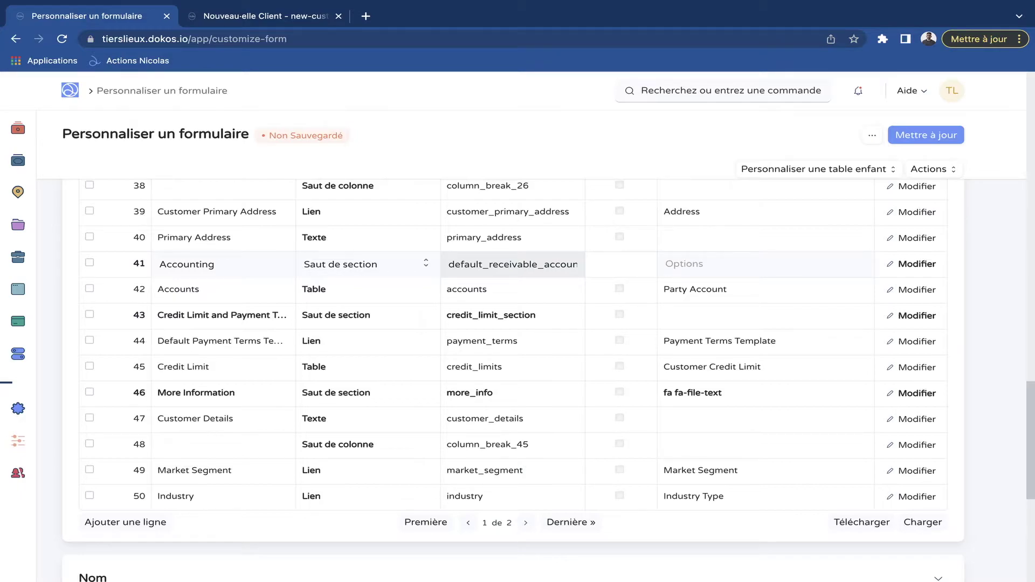
pyautogui.scroll(1, 512, 351)
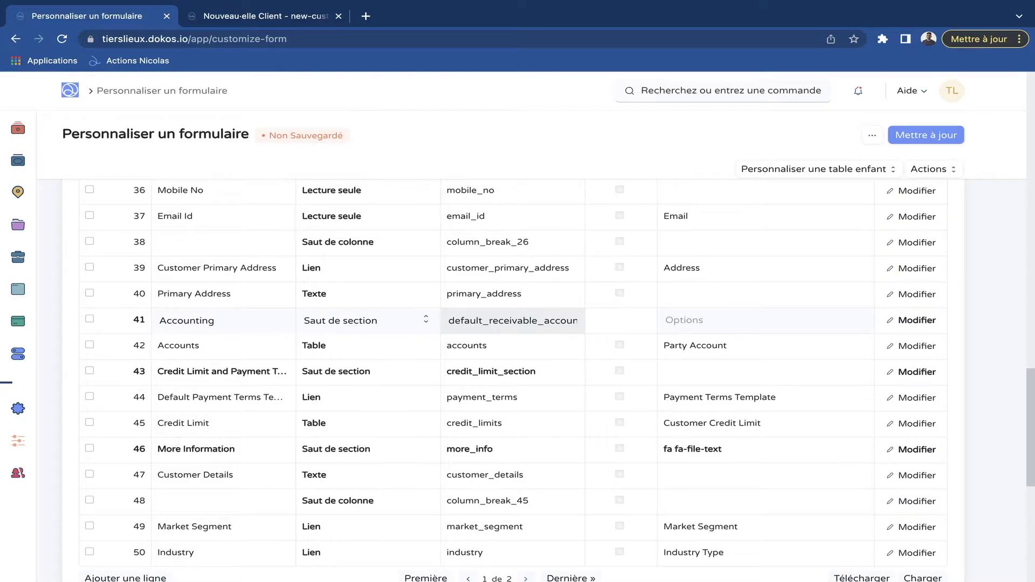
pyautogui.hotkey('ctrl', 'Tab')
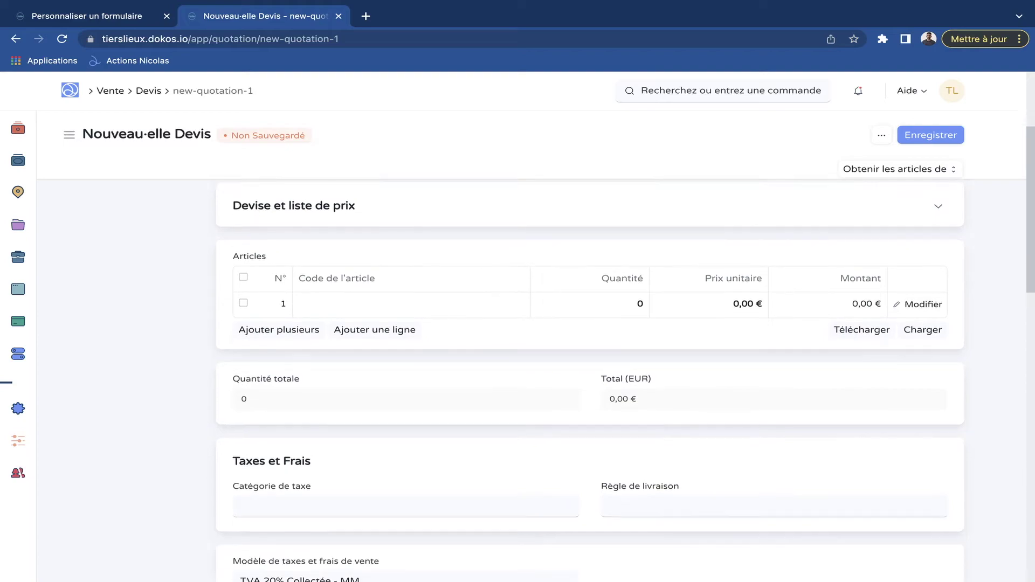
pyautogui.scroll(1, 593, 350)
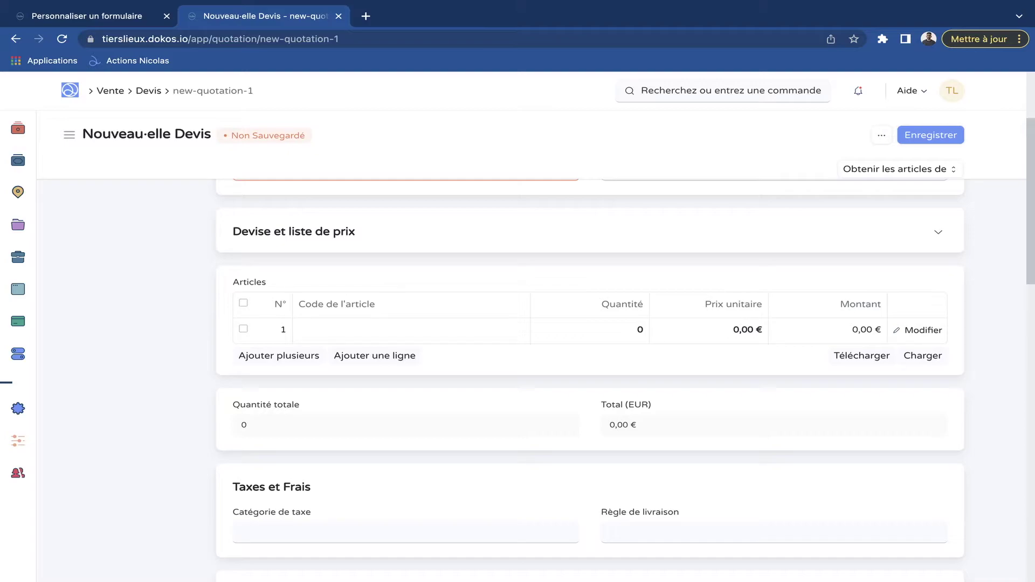
# - Load the Devis (Quotation) form type for customization and review its Champs table and general options
pyautogui.hotkey('ctrl', 'shift', 'Tab')
pyautogui.press('super+a')
pyautogui.write('devis')
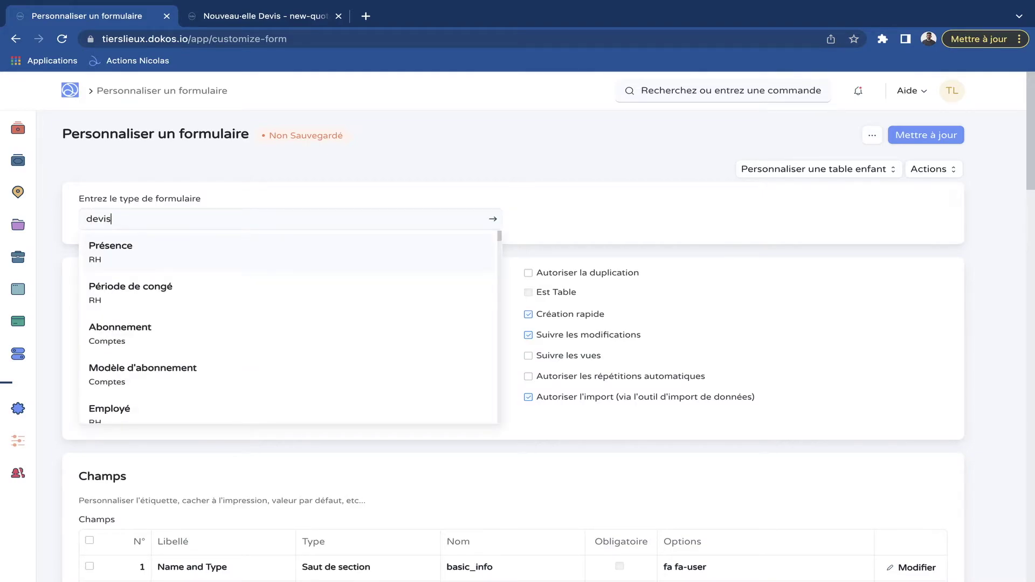
pyautogui.press('Return')
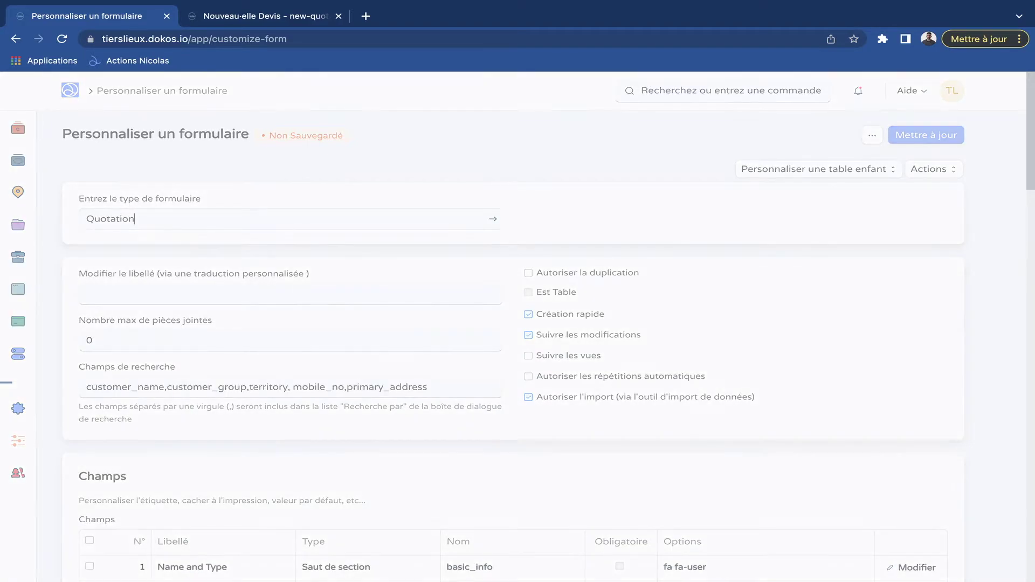
pyautogui.scroll(-8, 512, 377)
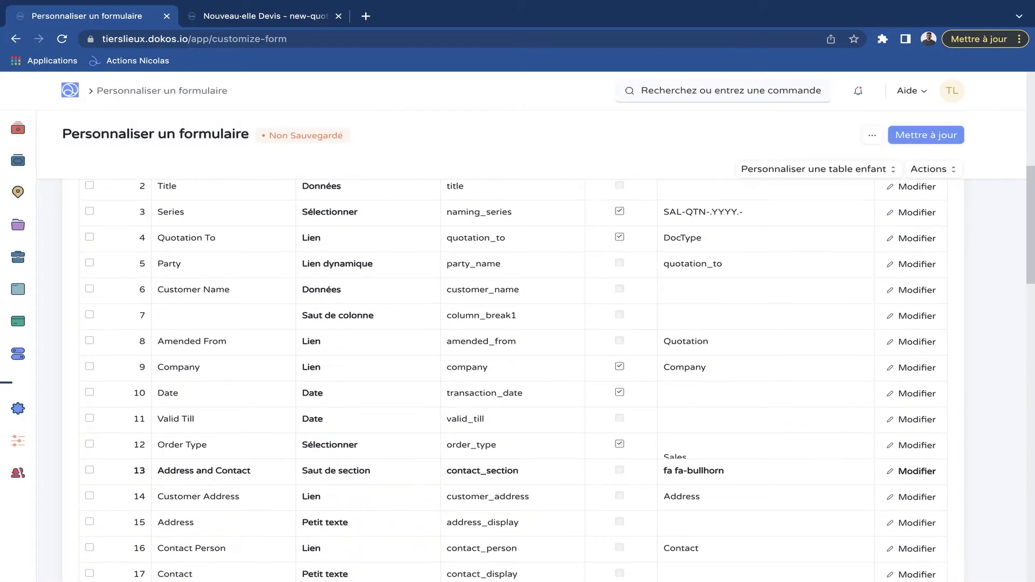
pyautogui.scroll(4, 512, 377)
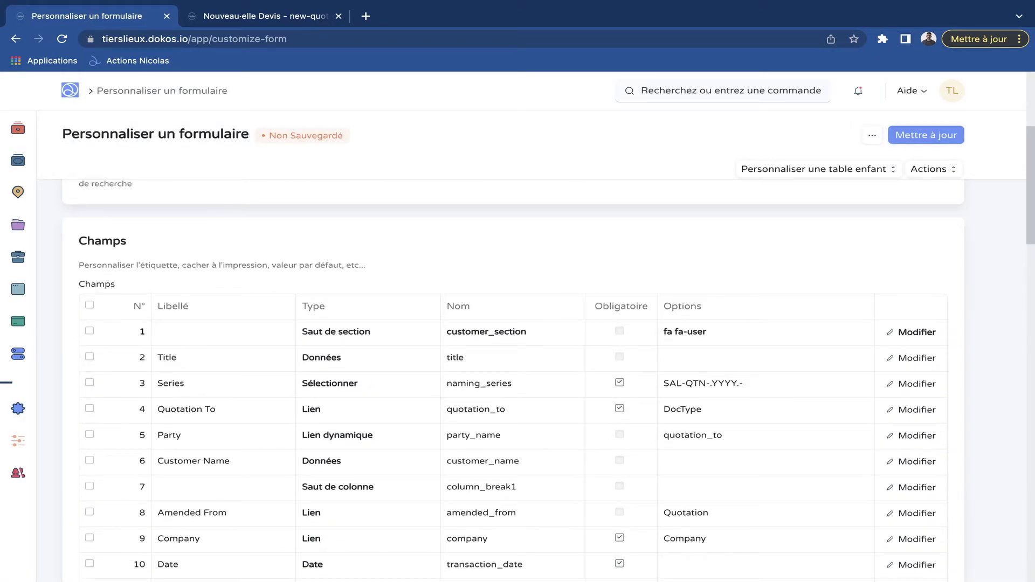
pyautogui.scroll(-2, 512, 377)
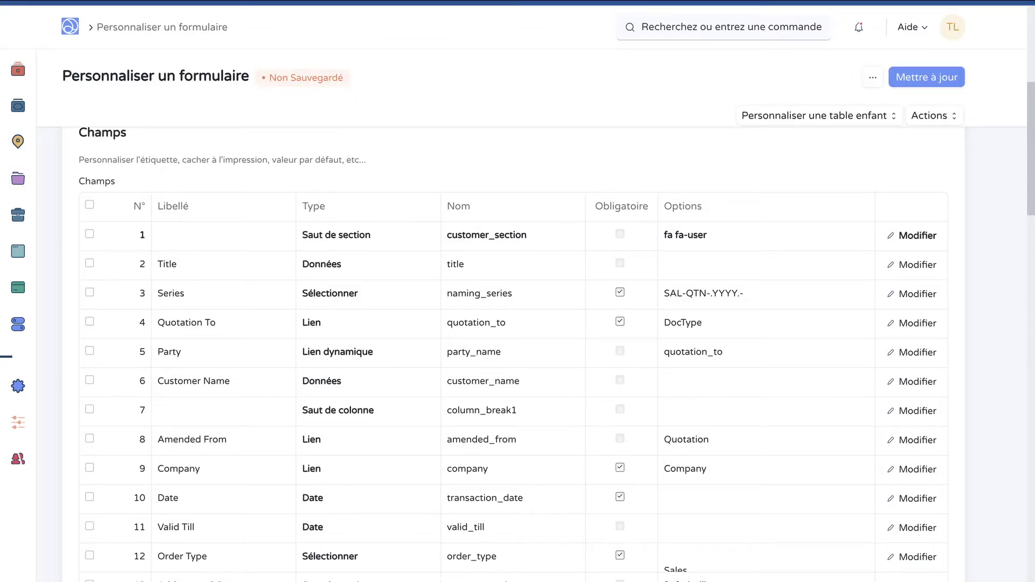
pyautogui.scroll(6, 512, 323)
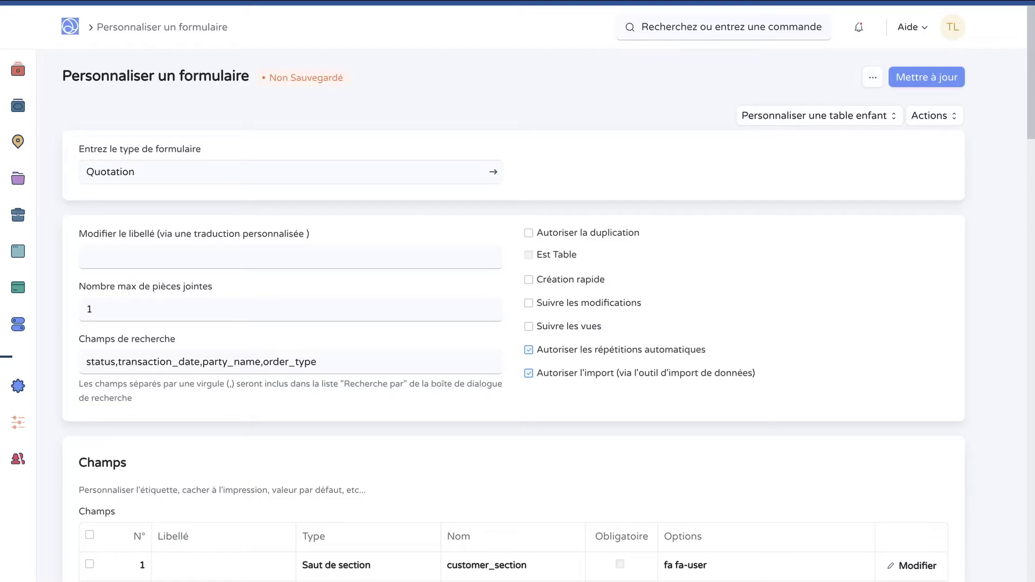
# - Try to load the form type "article du devis" for customization
pyautogui.press('super+a')
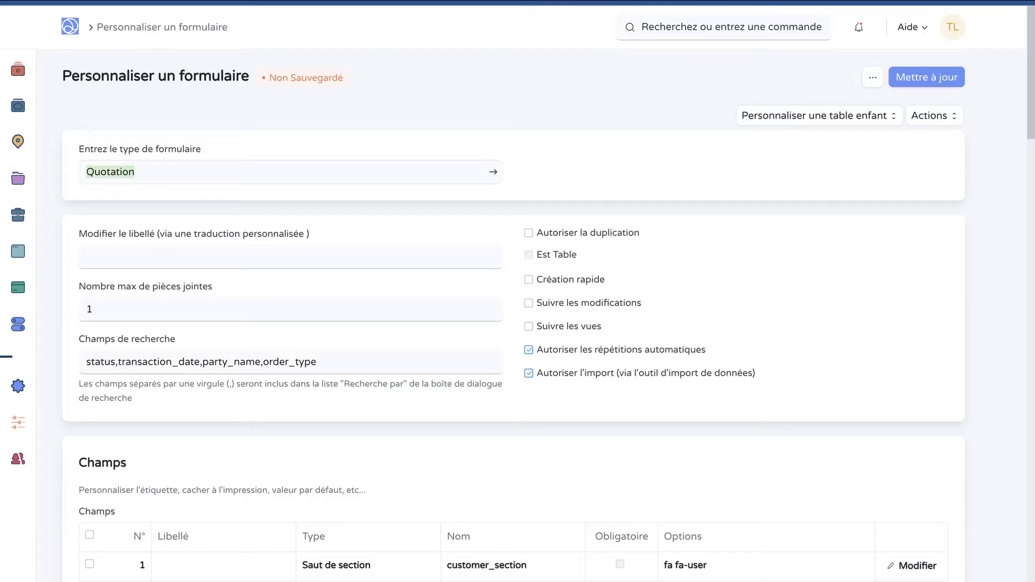
pyautogui.write('article du devis')
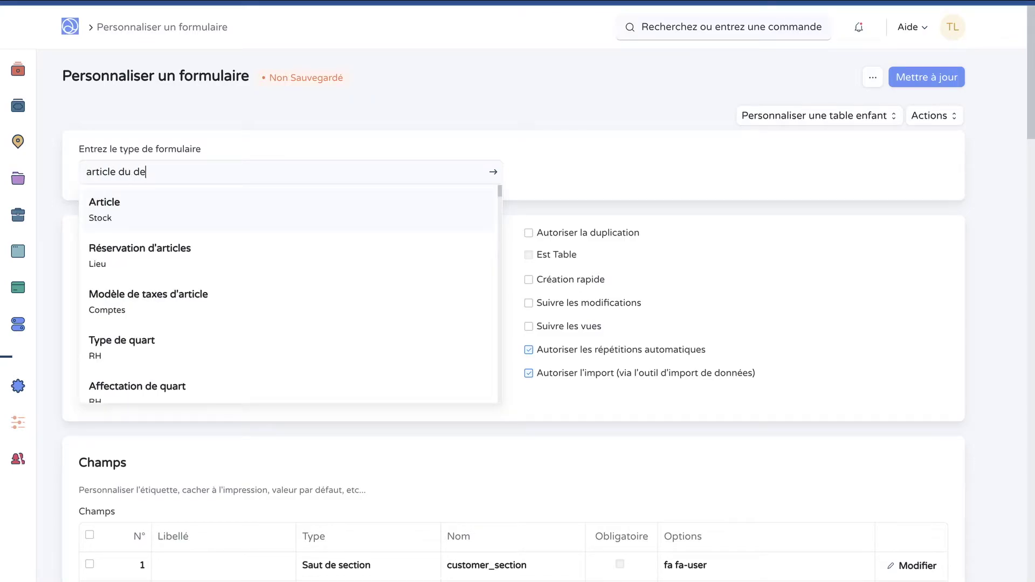
pyautogui.press('Return')
pyautogui.scroll(-2, 514, 355)
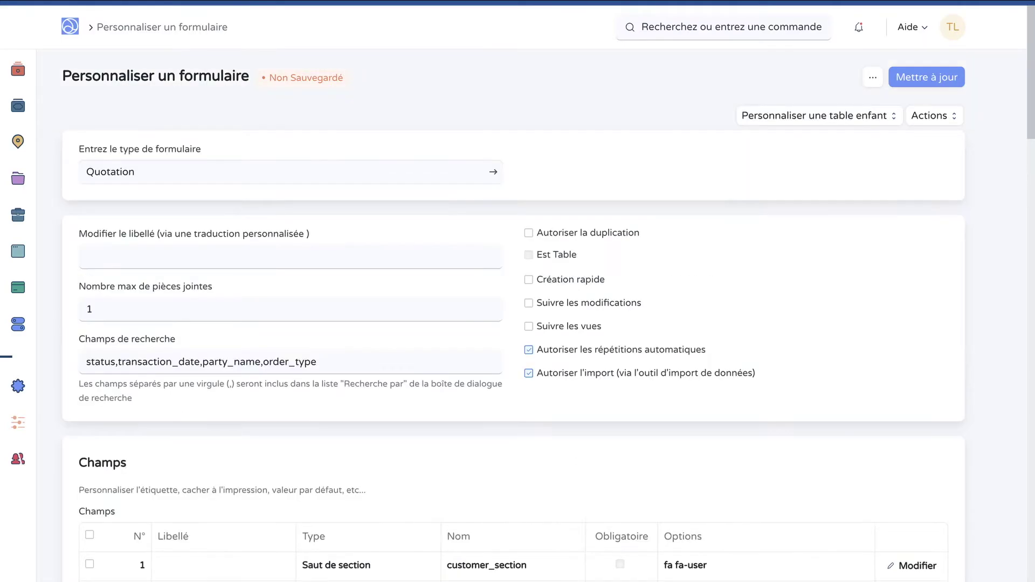
pyautogui.scroll(-2, 514, 354)
pyautogui.scroll(2, 514, 355)
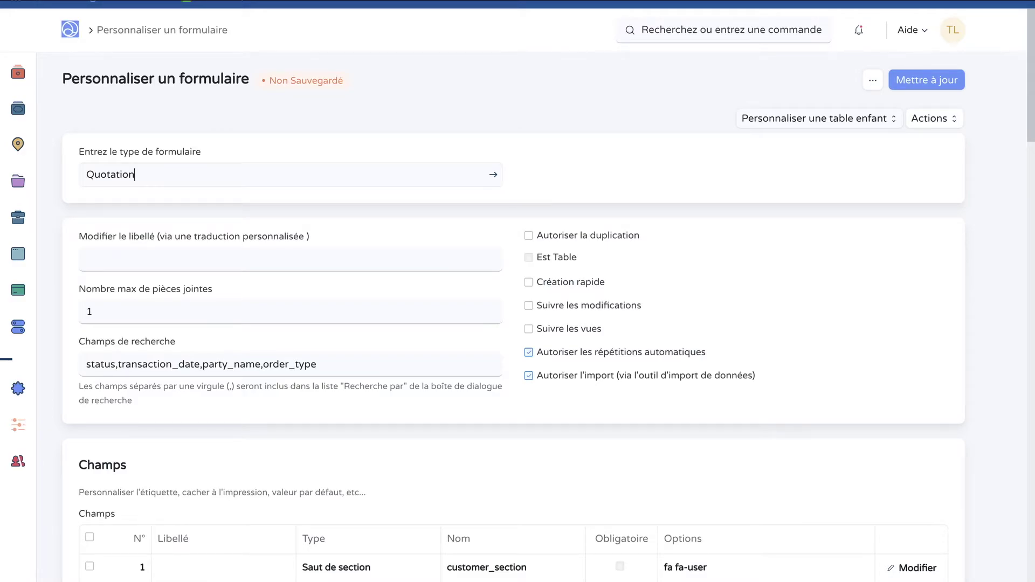
# - Load the Article du Devis child table (Quotation Item) of the Devis form for customization
pyautogui.click(817, 118)
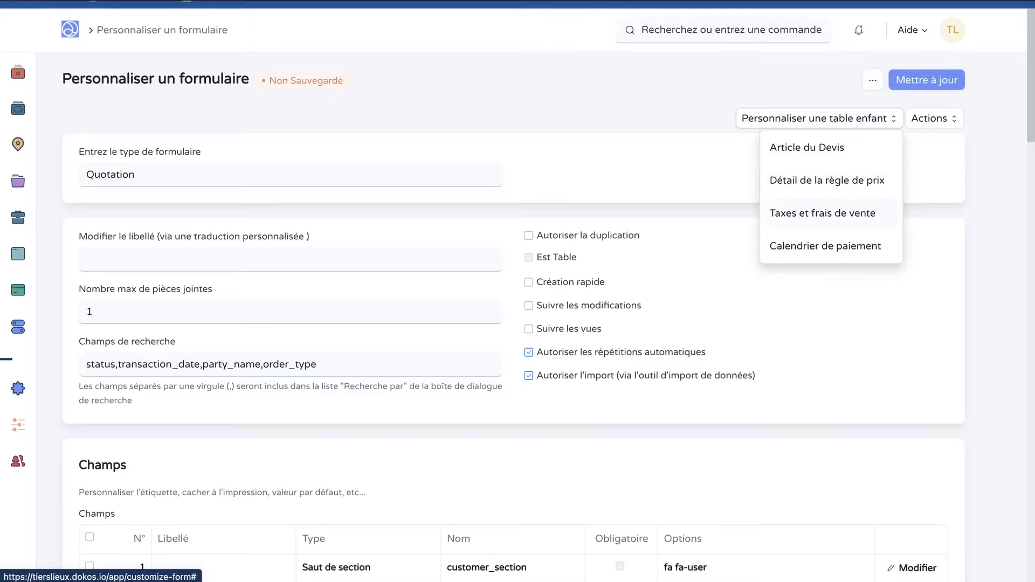
pyautogui.click(807, 147)
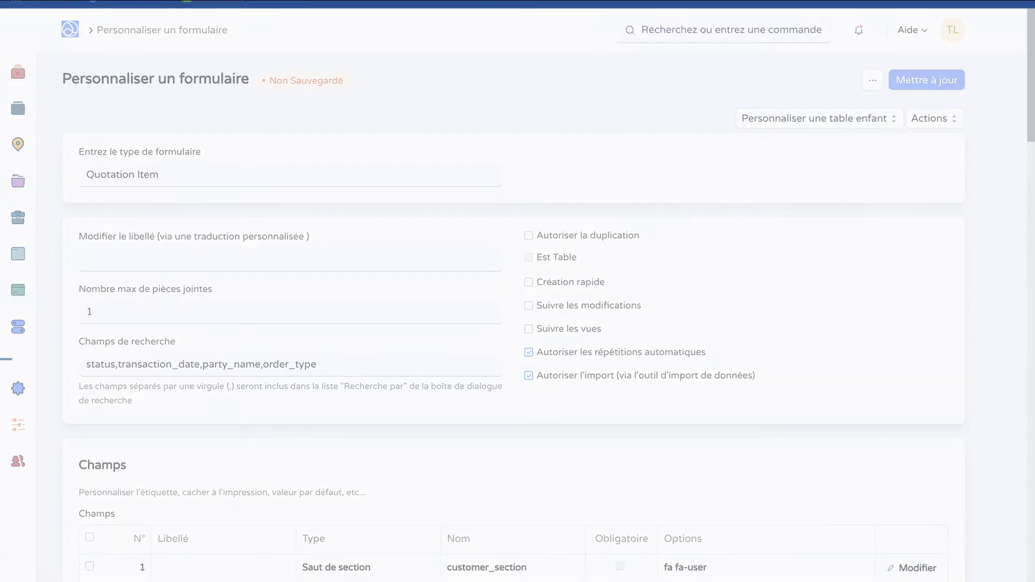
pyautogui.scroll(-2, 517, 323)
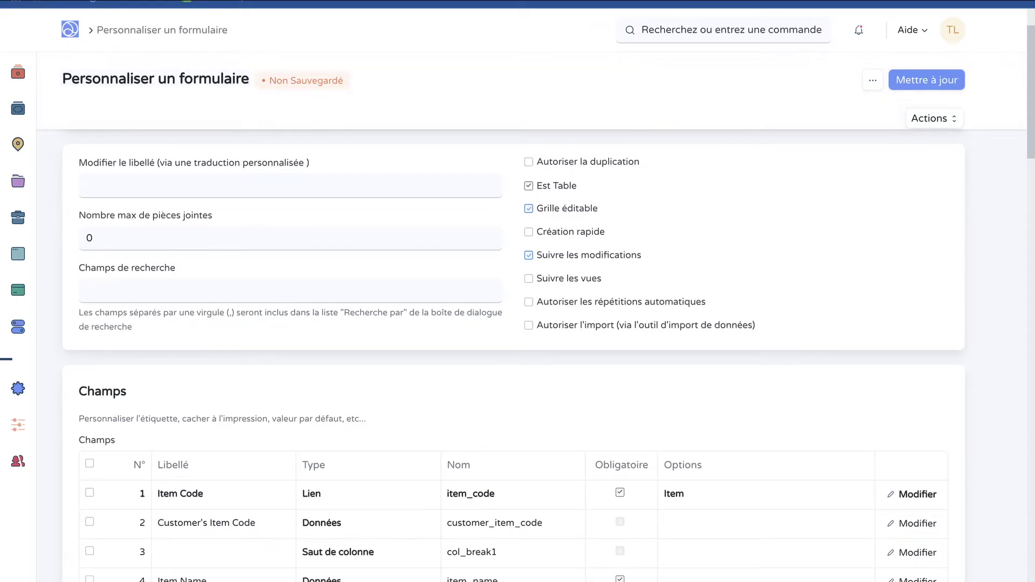
pyautogui.scroll(1, 514, 356)
pyautogui.scroll(-2, 514, 356)
pyautogui.scroll(3, 515, 356)
pyautogui.scroll(-1, 514, 355)
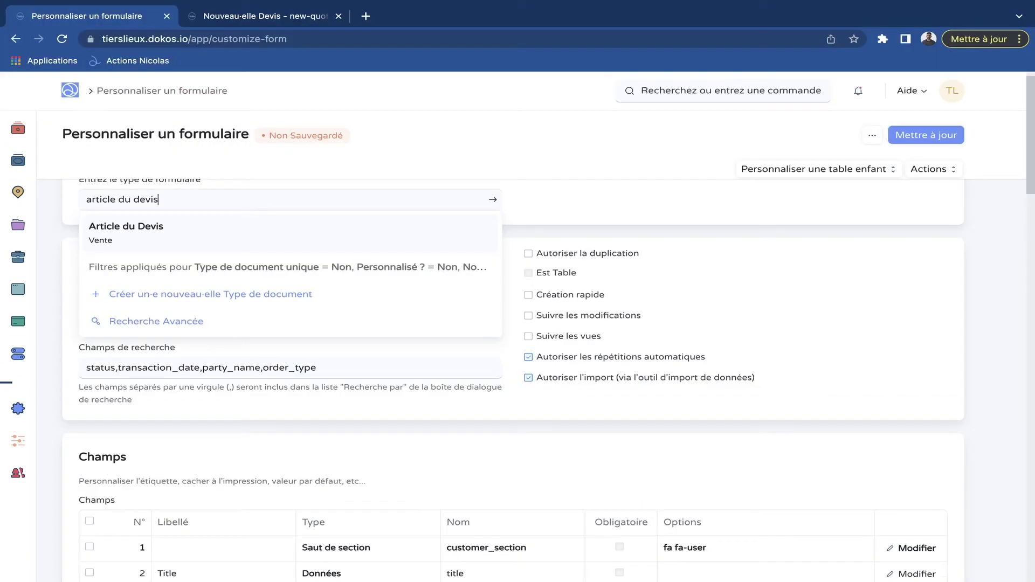
pyautogui.press('Return')
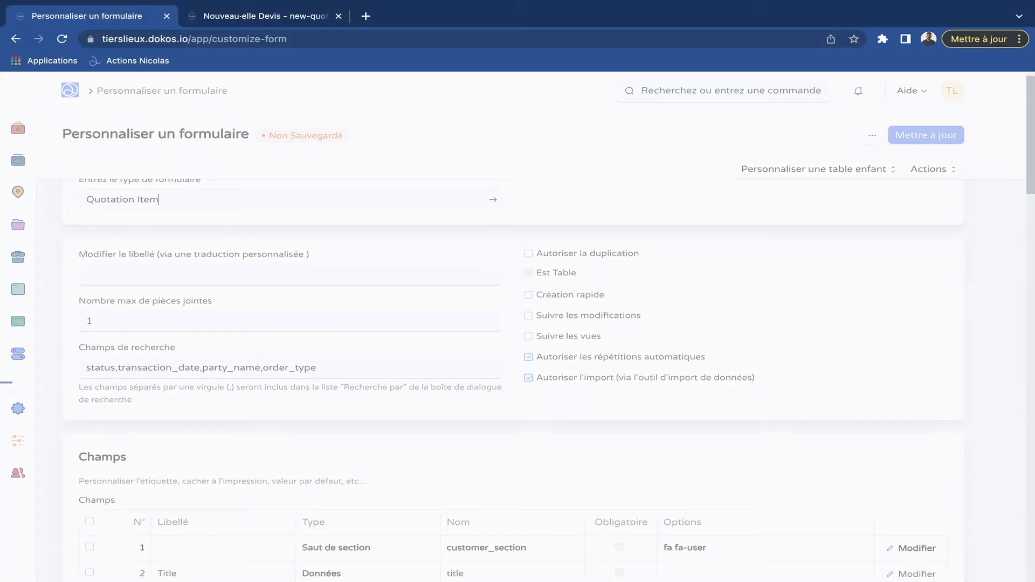
# - Check the Articles table in the new Devis, and review the Champs list of the Quotation Item customization
pyautogui.hotkey('ctrl', 'Tab')
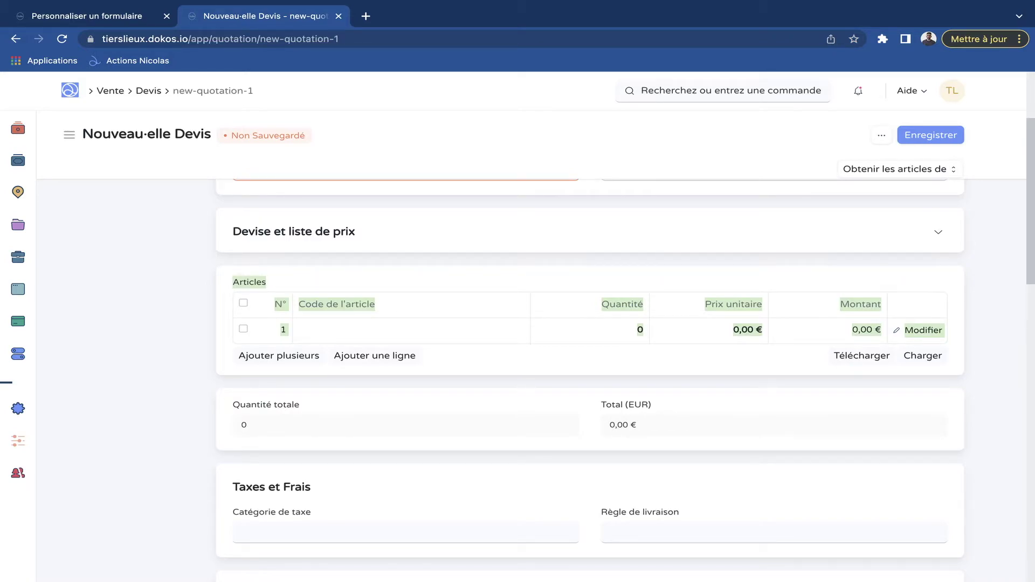
pyautogui.hotkey('ctrl', 'shift', 'Tab')
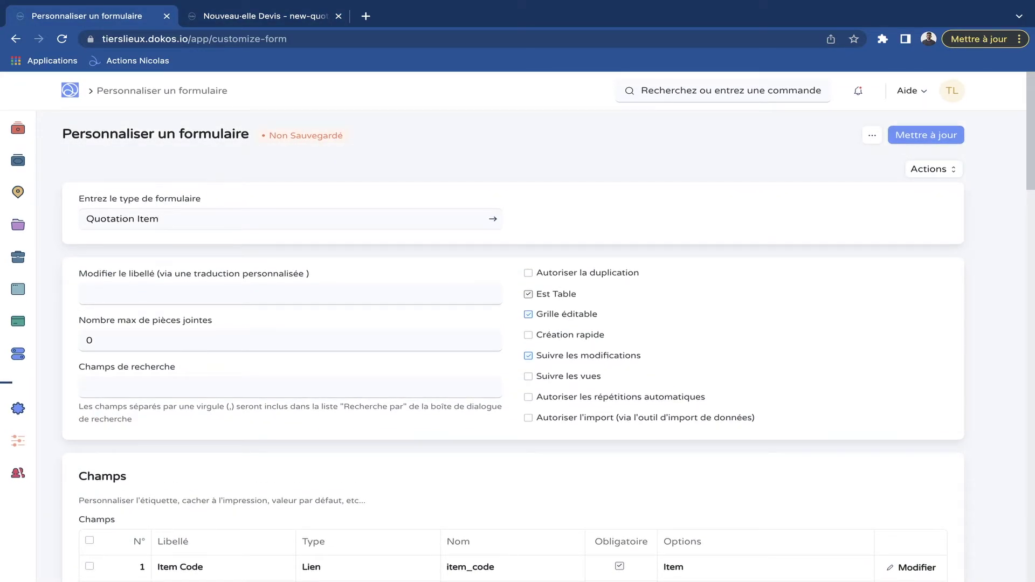
pyautogui.scroll(-5, 512, 377)
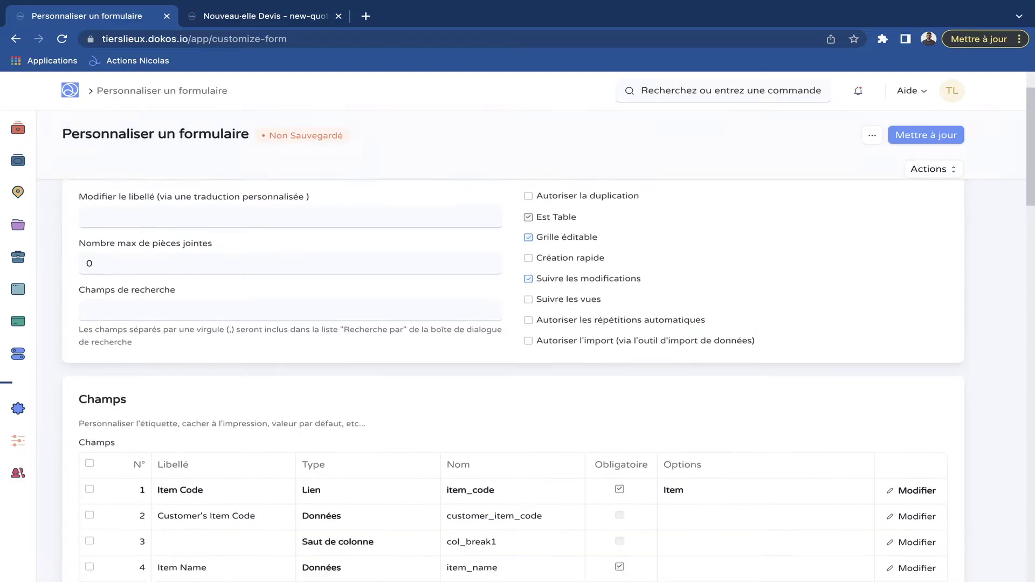
pyautogui.scroll(-4, 512, 377)
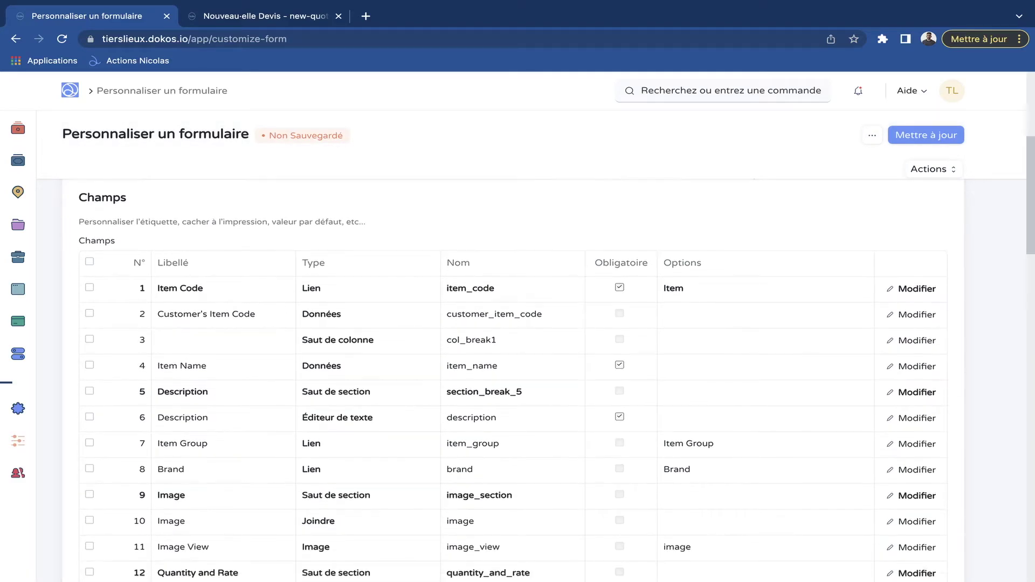
pyautogui.scroll(-12, 512, 378)
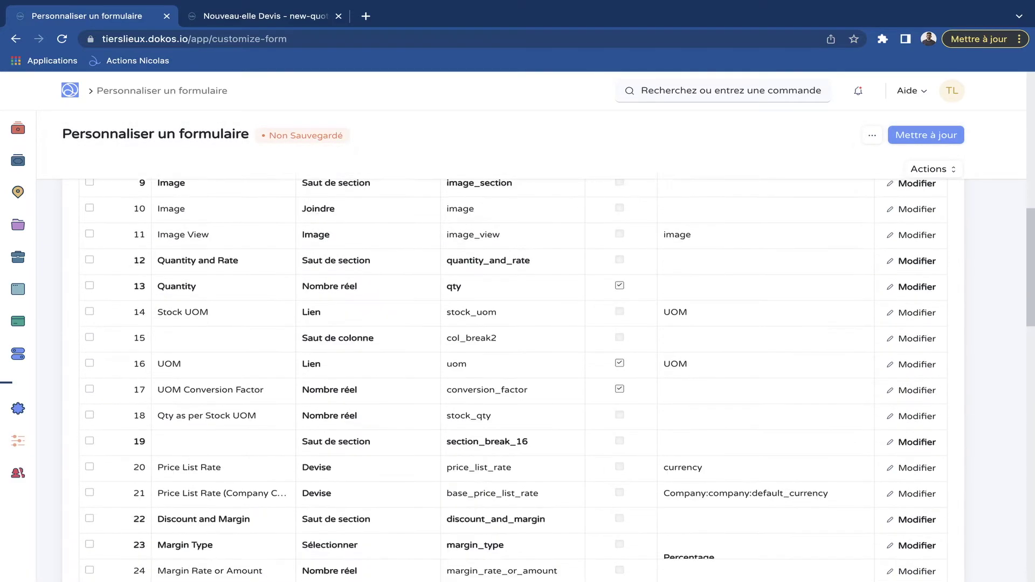
# - Add a field labelled Information at the end of the Champs table and set its type to Éditeur de texte
pyautogui.scroll(-5, 512, 378)
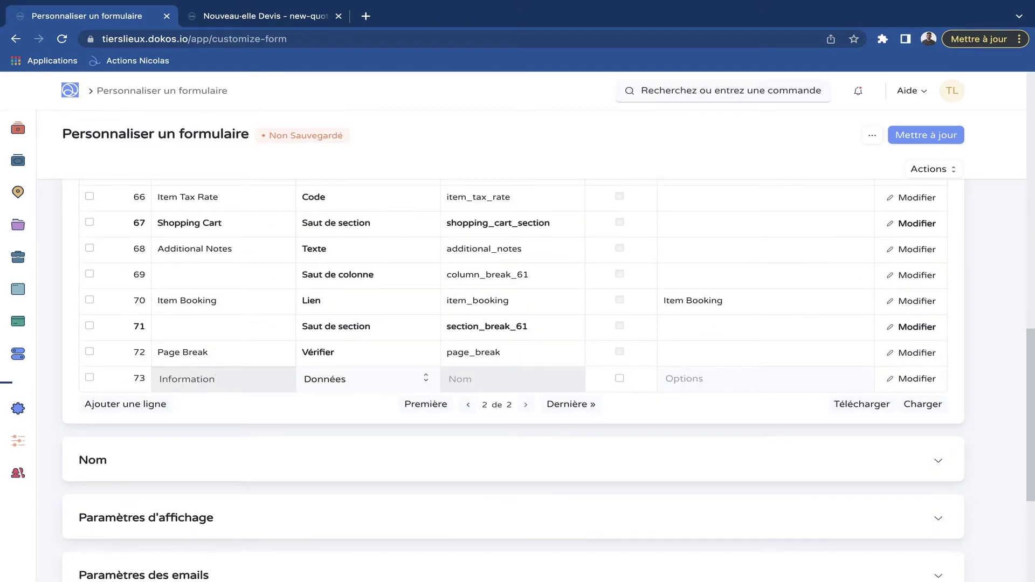
pyautogui.scroll(4, 513, 378)
pyautogui.scroll(-4, 512, 378)
pyautogui.click(425, 365)
pyautogui.press('Down')
pyautogui.press('Down')
pyautogui.press('Down')
pyautogui.press('Down')
pyautogui.press('Down')
pyautogui.press('Down')
pyautogui.press('Down')
pyautogui.press('Down')
pyautogui.press('Down')
pyautogui.press('Down')
pyautogui.press('Down')
pyautogui.press('Down')
pyautogui.press('Down')
pyautogui.press('Down')
pyautogui.press('Down')
pyautogui.press('Down')
pyautogui.press('Down')
pyautogui.press('Down')
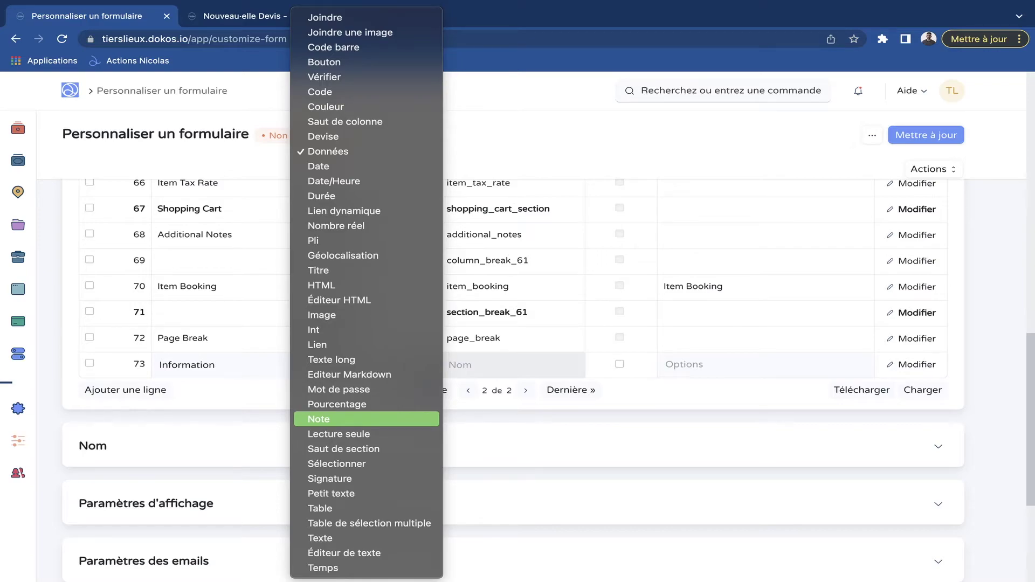
pyautogui.press('Down')
pyautogui.press('Down')
pyautogui.press('Down')
pyautogui.press('Down')
pyautogui.press('Down')
pyautogui.press('Down')
pyautogui.press('Down')
pyautogui.press('Down')
pyautogui.press('Down')
pyautogui.press('Return')
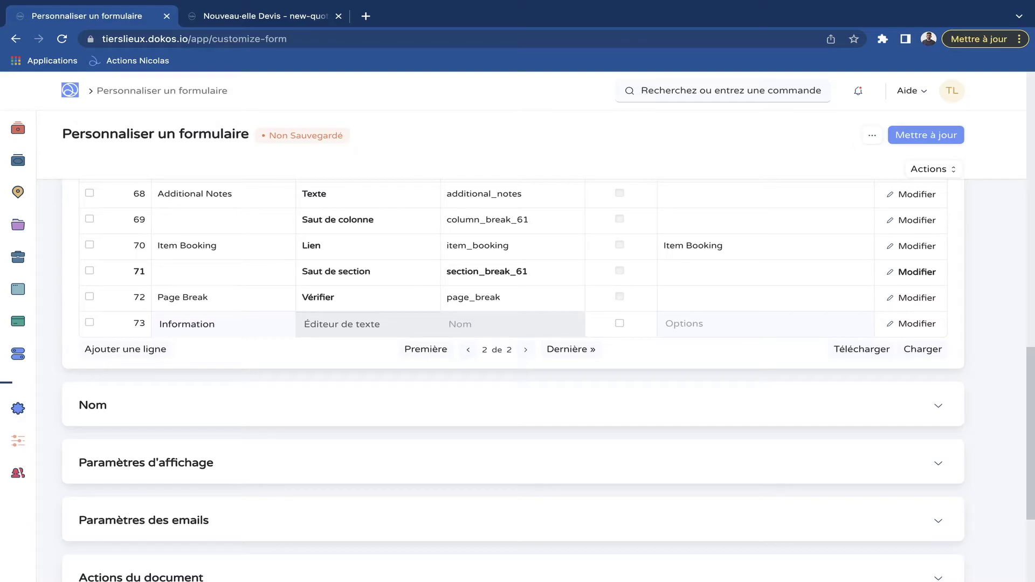
# - Open the details of the new Information field and move it to row number 5
pyautogui.click(911, 324)
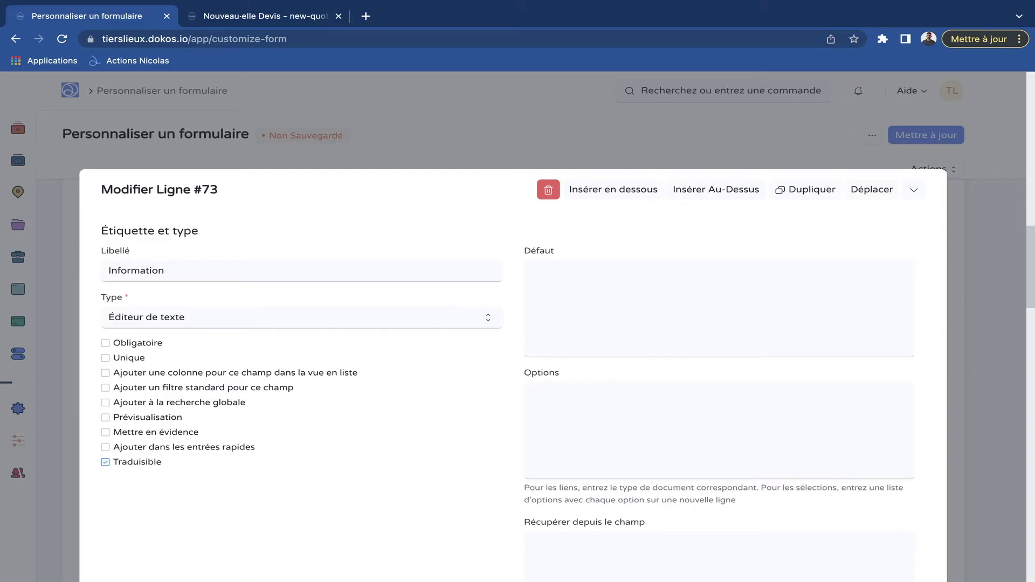
pyautogui.scroll(-2, 849, 92)
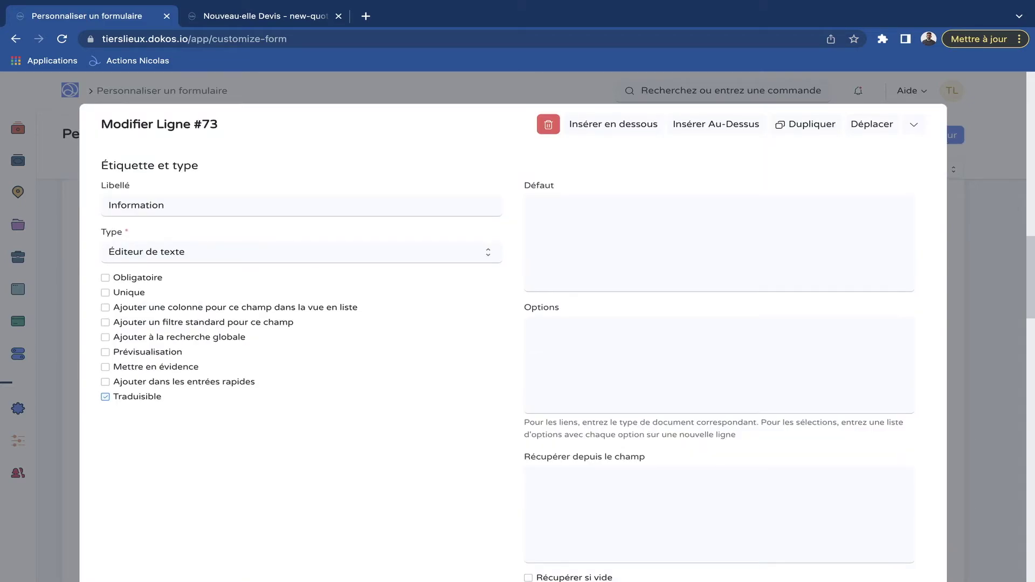
pyautogui.scroll(2, 512, 345)
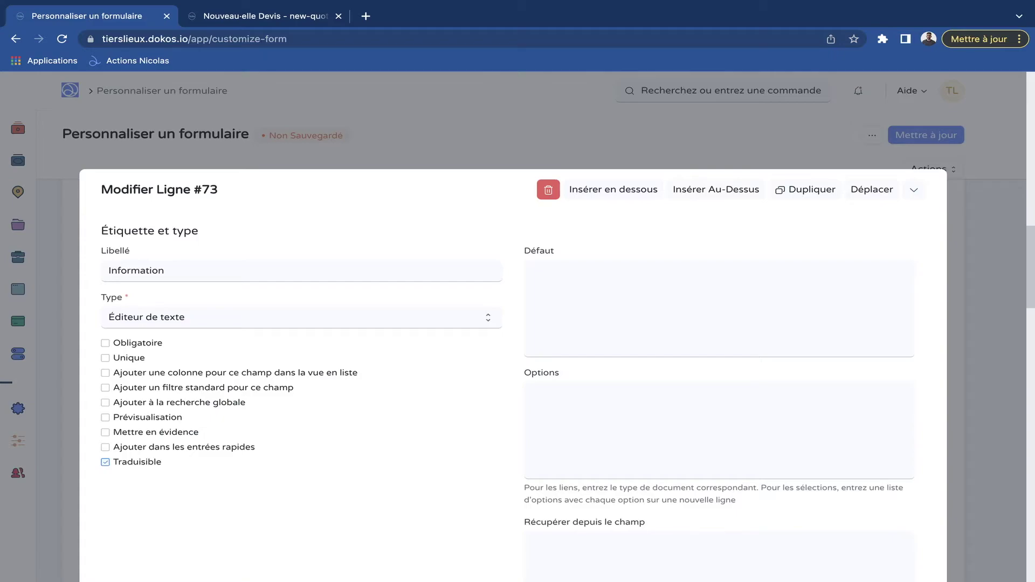
pyautogui.scroll(2, 512, 345)
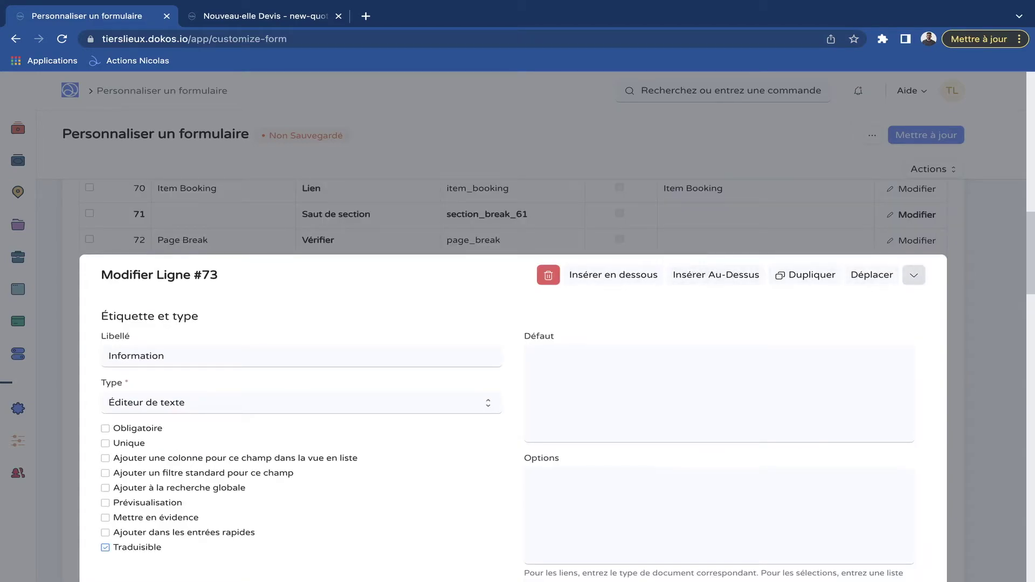
pyautogui.scroll(-2, 871, 275)
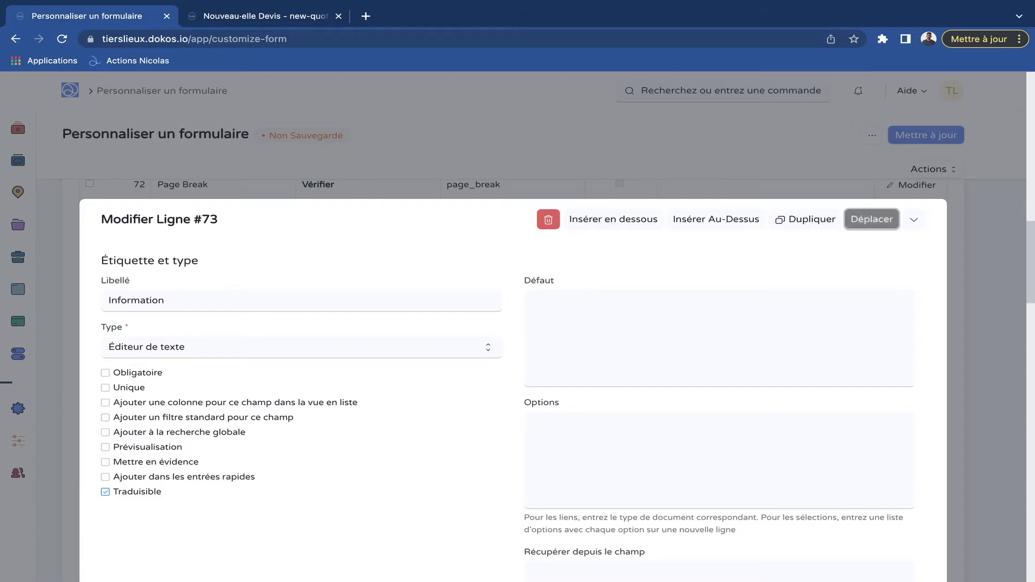
pyautogui.click(872, 218)
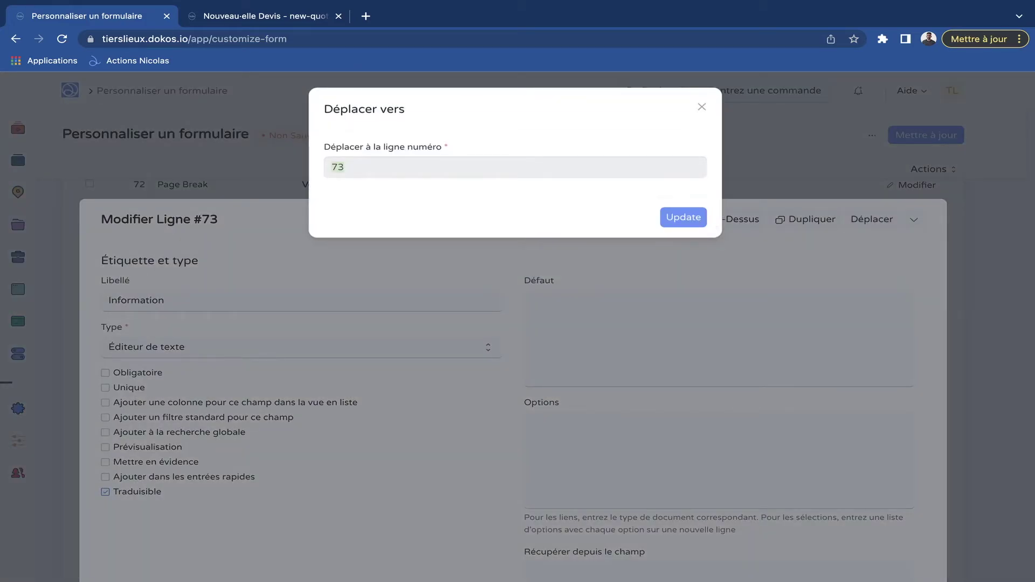
pyautogui.write('5')
pyautogui.press('Return')
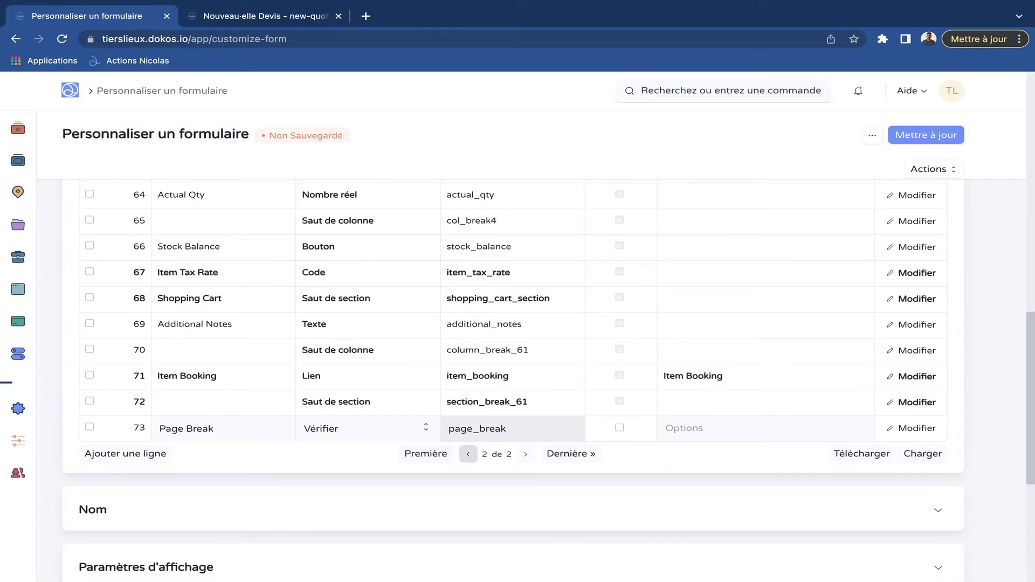
# - Check the Information field's position among the first rows of the Champs table and save the form customization
pyautogui.click(468, 454)
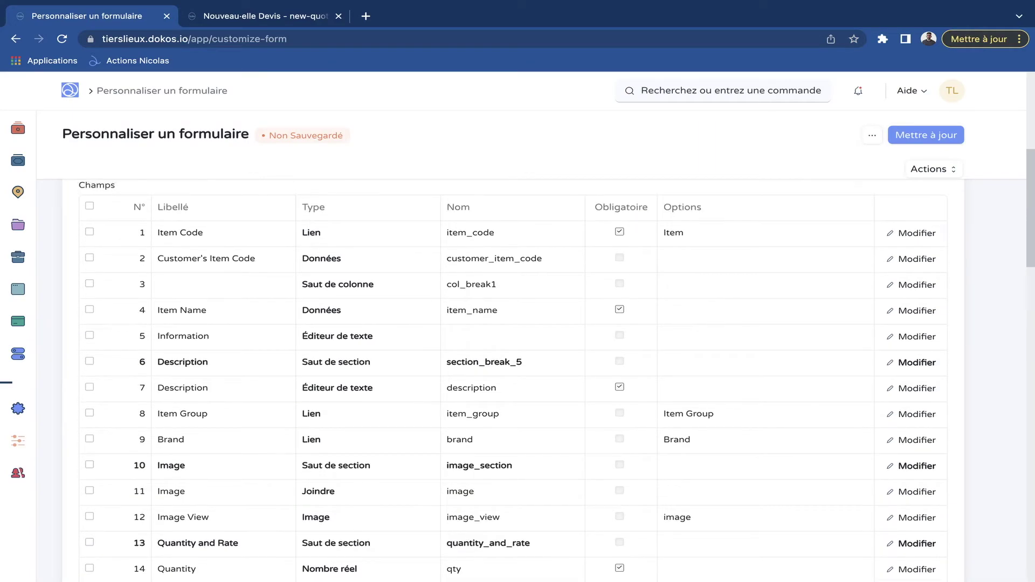
pyautogui.scroll(-1, 468, 381)
pyautogui.press('super+s')
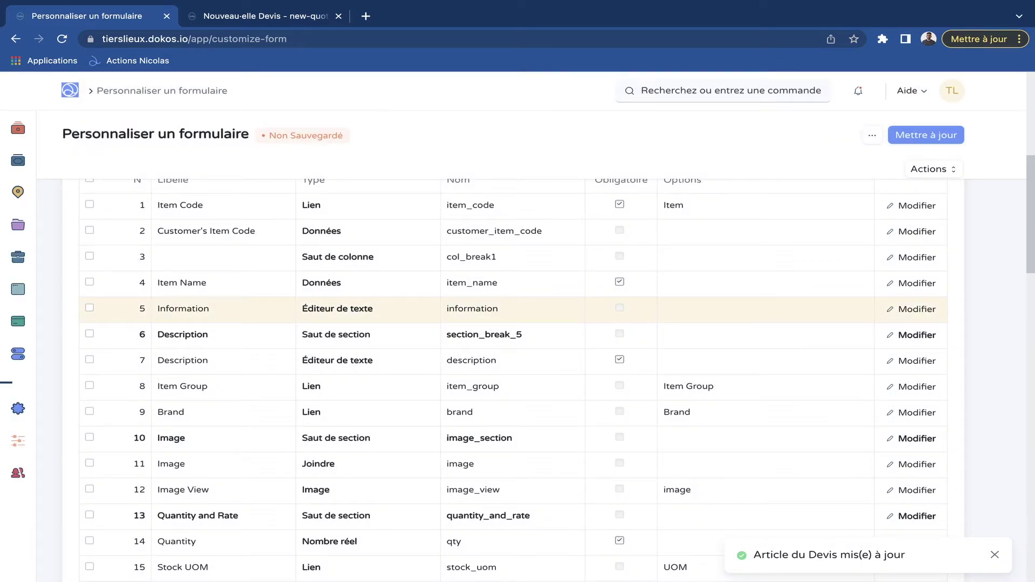
# - Inspect the Information field in the details of the first article line of the new Devis, and close the line
pyautogui.click(259, 15)
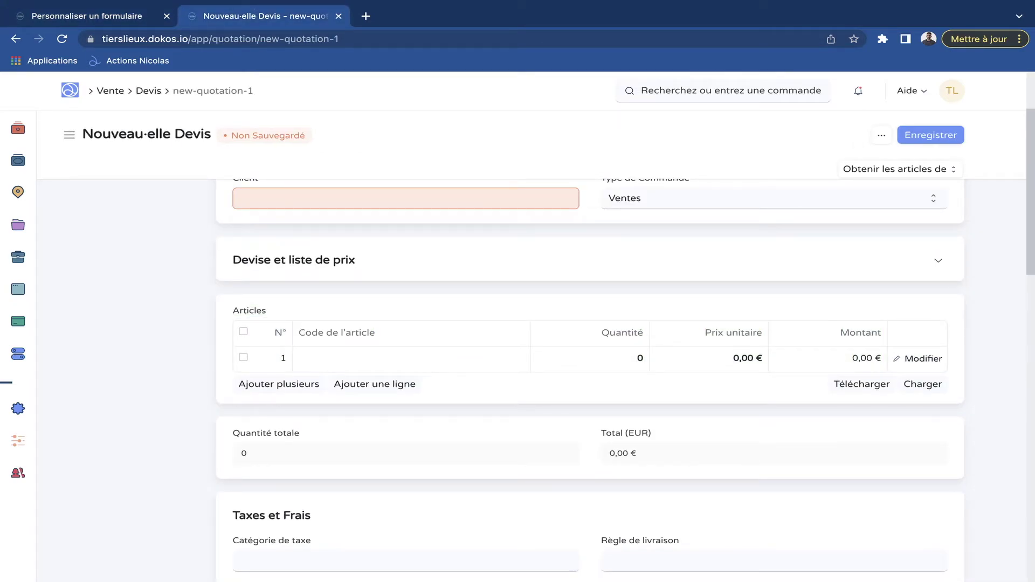
pyautogui.click(918, 358)
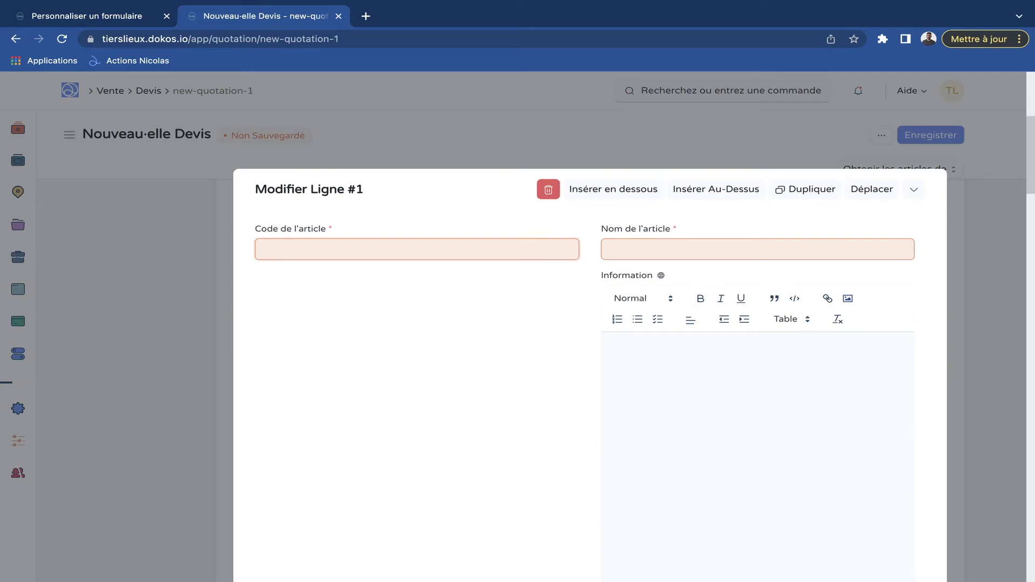
pyautogui.scroll(-1, 590, 345)
pyautogui.click(614, 278)
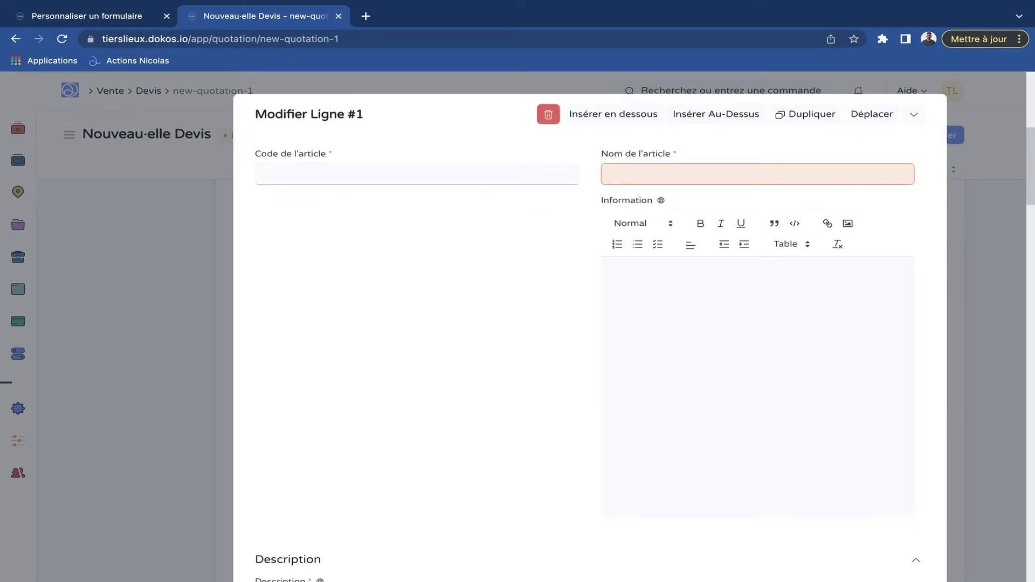
pyautogui.click(364, 159)
pyautogui.press('Escape')
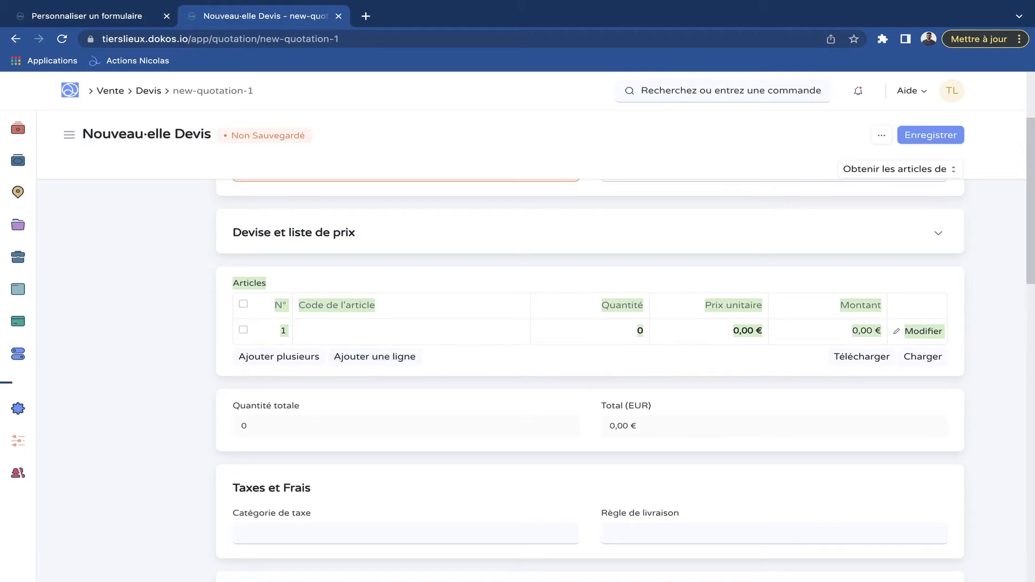
# - Enable the list view column option for the Information field and check the Articles table of the new Devis
pyautogui.hotkey('ctrl', 'shift', 'Tab')
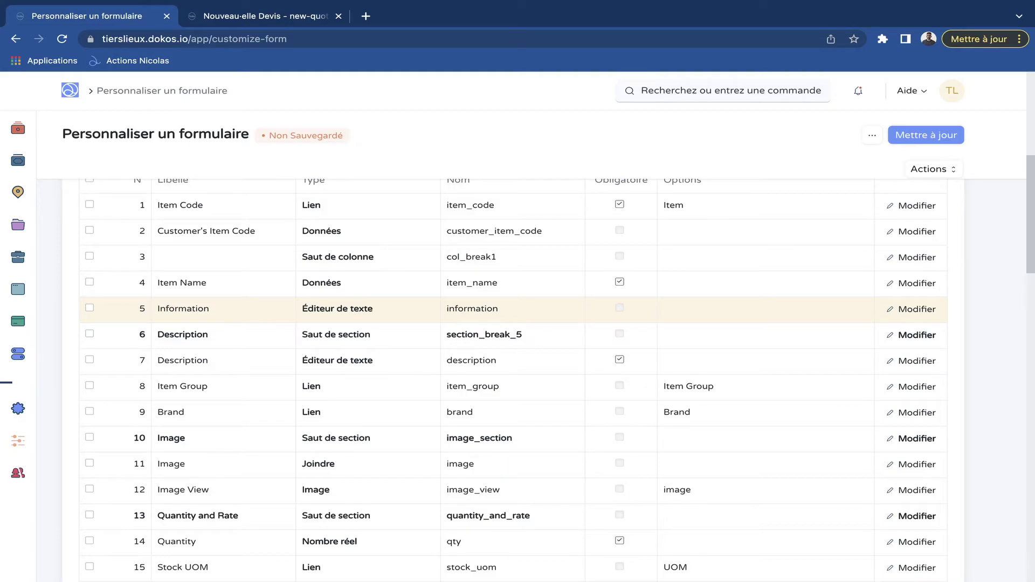
pyautogui.click(916, 309)
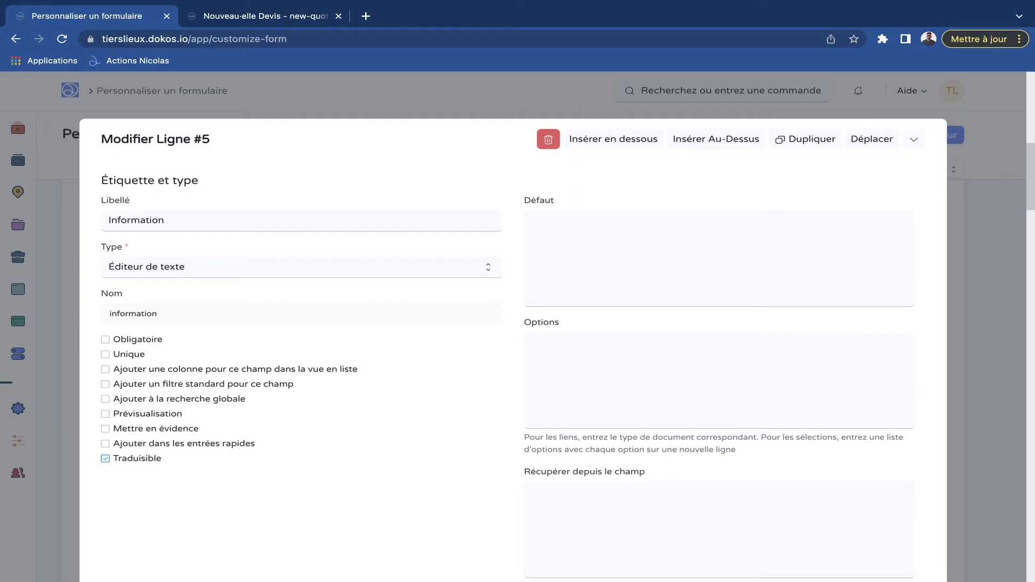
pyautogui.click(105, 369)
pyautogui.hotkey('ctrl', 'Tab')
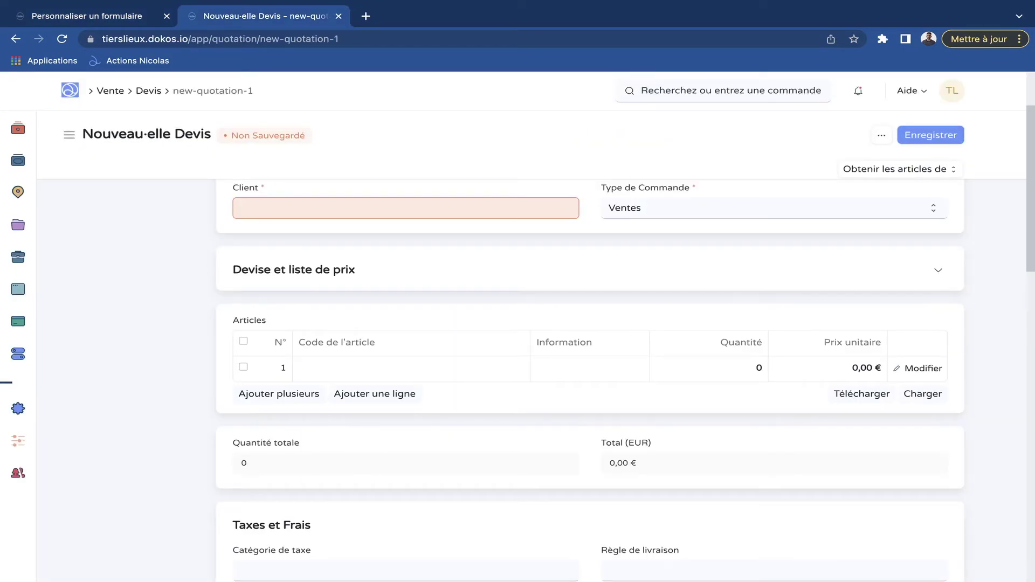
pyautogui.click(539, 369)
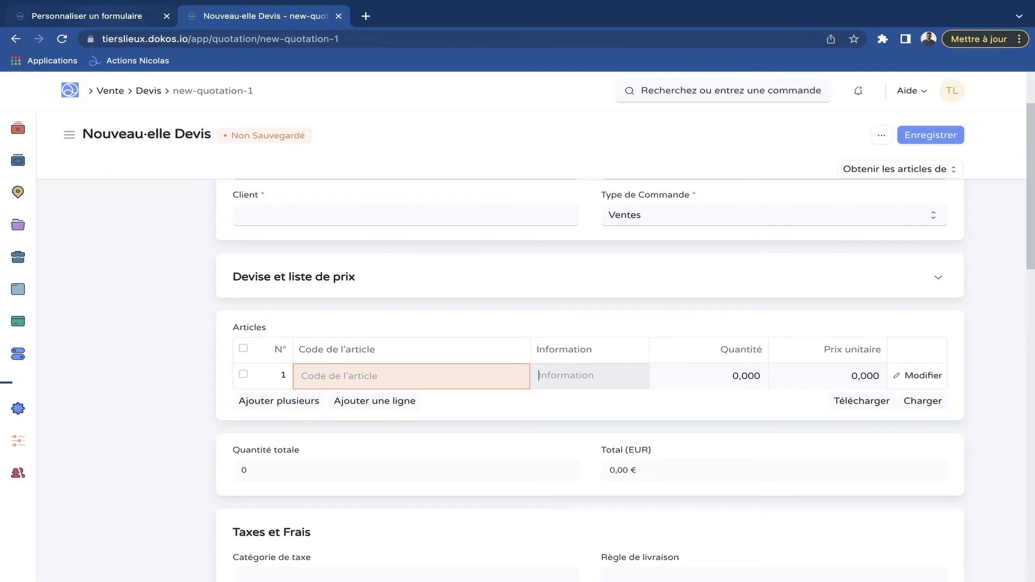
# - Review the general options and the Information row in the Champs table of the Quotation Item customization
pyautogui.hotkey('ctrl', 'shift', 'Tab')
pyautogui.scroll(3, 512, 378)
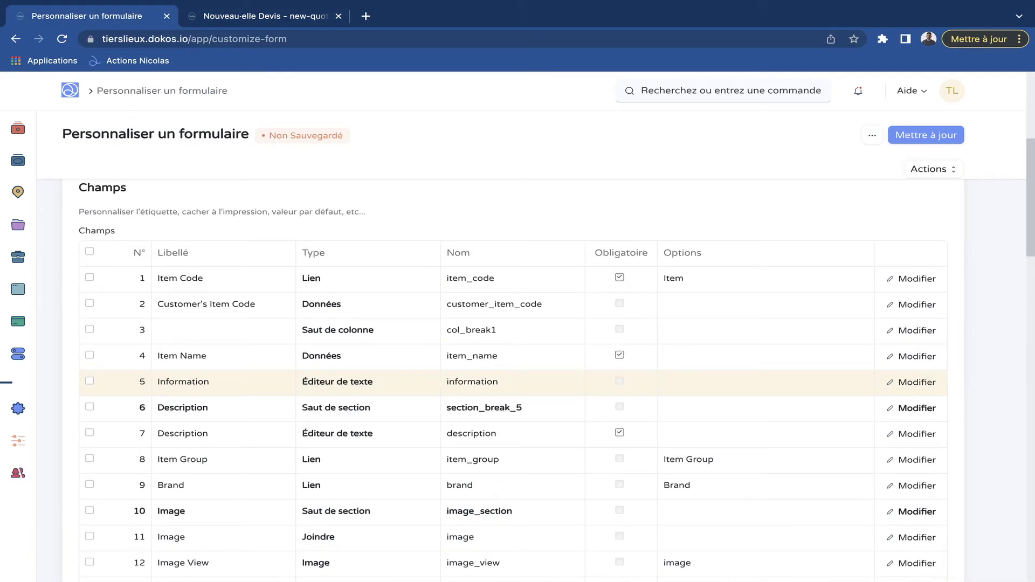
pyautogui.click(512, 386)
pyautogui.scroll(1, 512, 386)
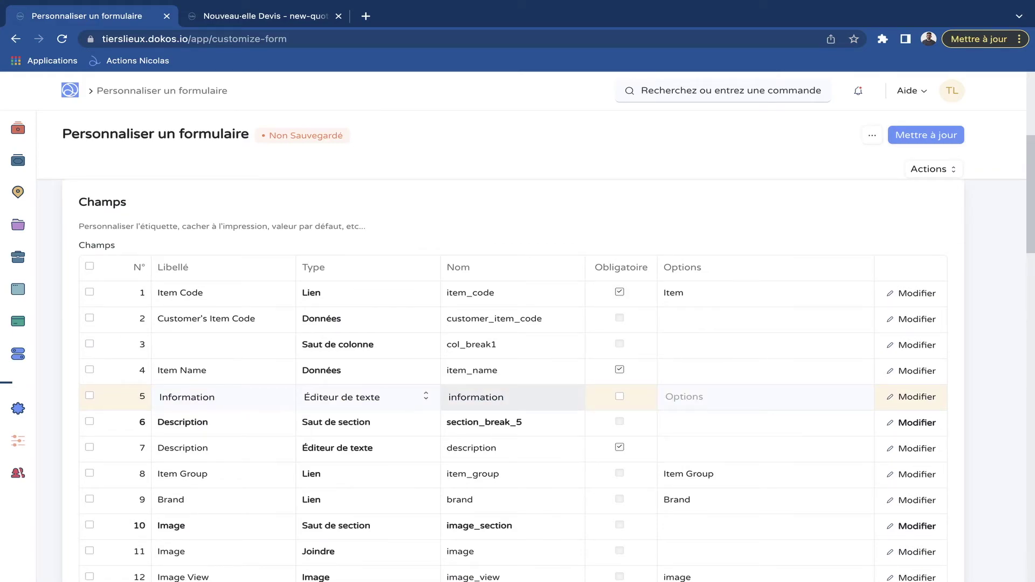
pyautogui.scroll(5, 512, 377)
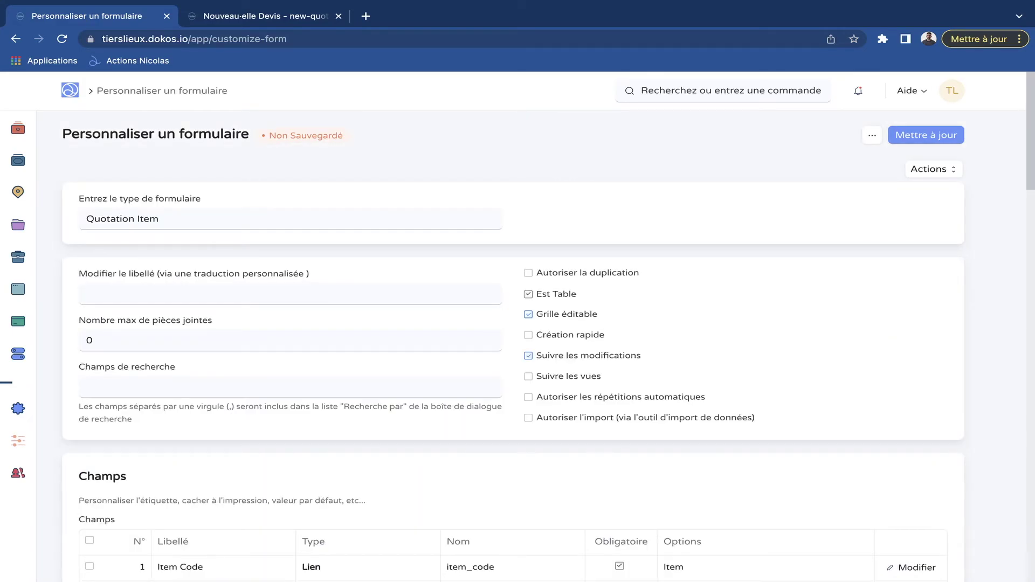
pyautogui.scroll(-3, 512, 377)
pyautogui.scroll(2, 512, 377)
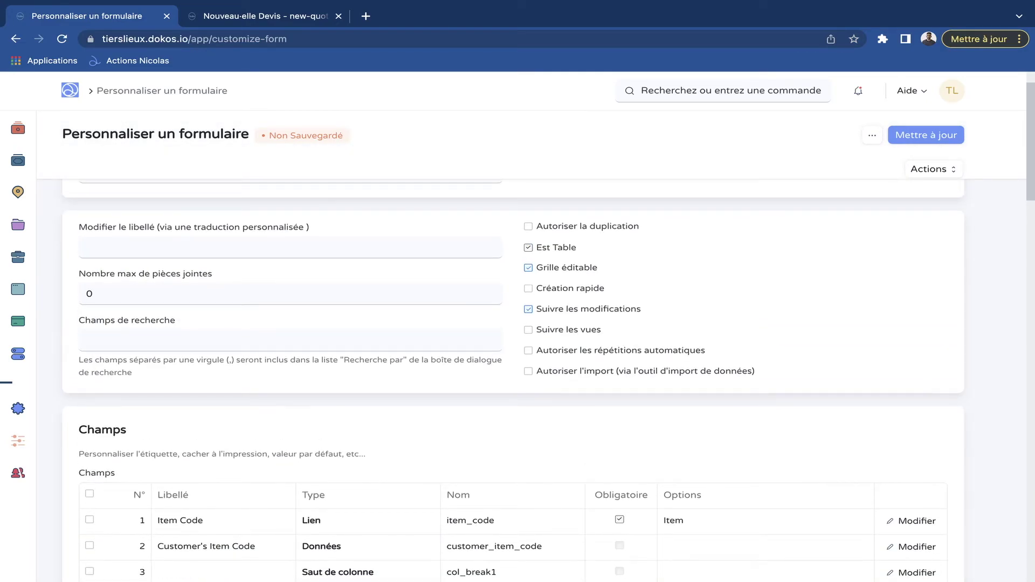
pyautogui.scroll(-2, 513, 377)
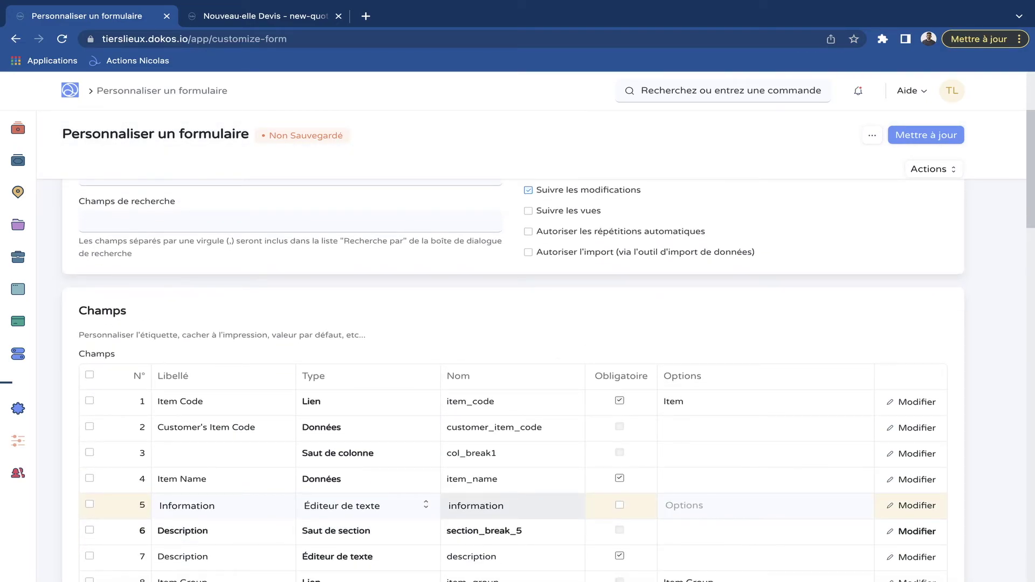
# - Fill the new Devis's article line with Salle de coworking and the information "Disponible à partir du 15 avril", and save the Devis
pyautogui.scroll(-1, 512, 378)
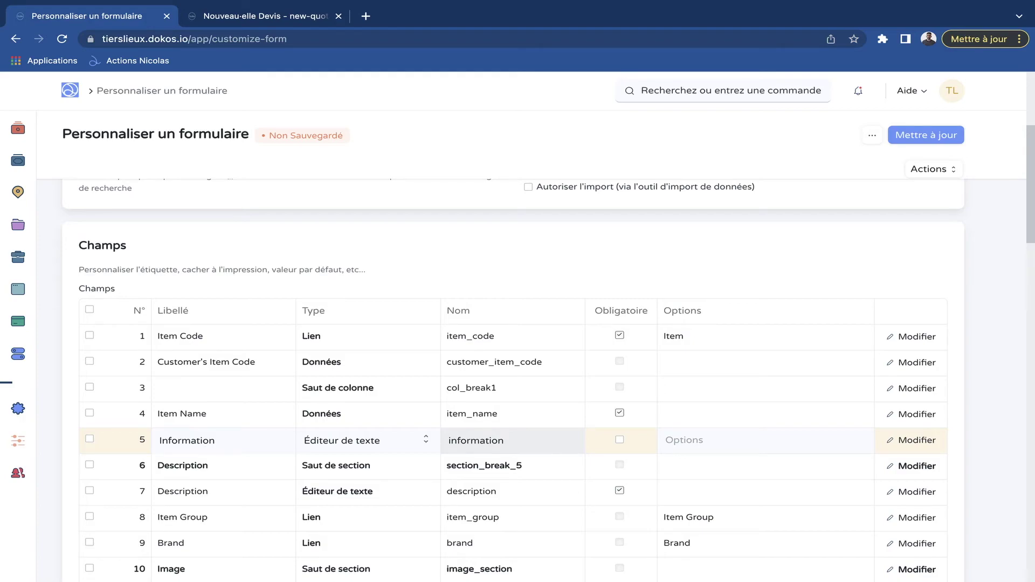
pyautogui.scroll(3, 512, 378)
pyautogui.hotkey('ctrl', 'Tab')
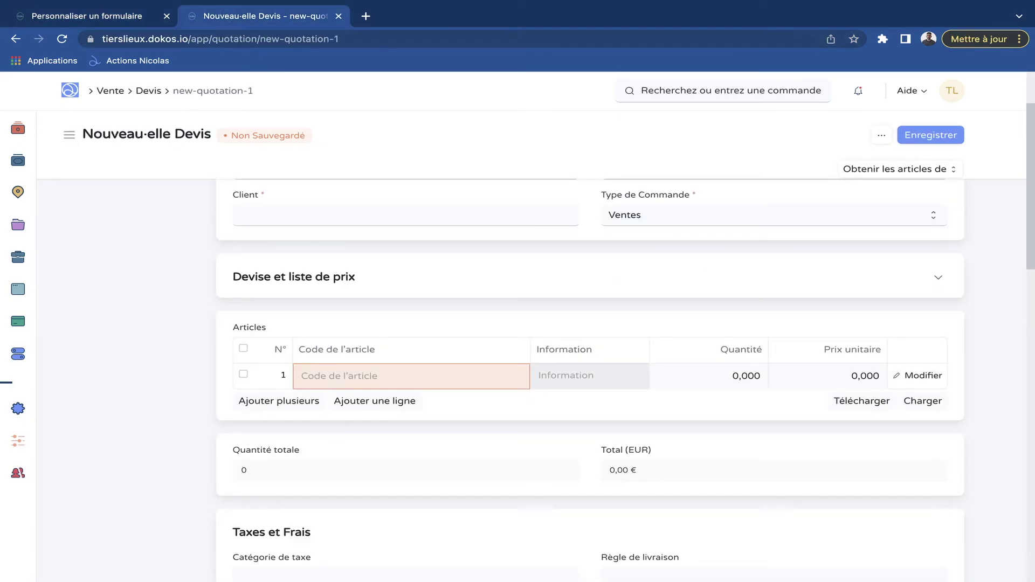
pyautogui.click(409, 405)
pyautogui.scroll(-1, 410, 496)
pyautogui.scroll(-2, 409, 501)
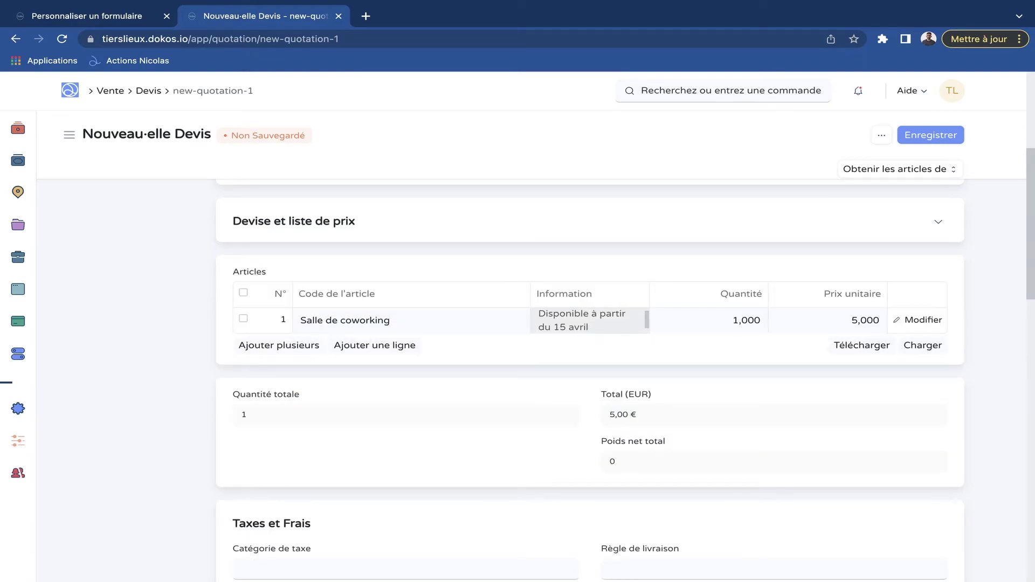
pyautogui.hotkey('ctrl', 's')
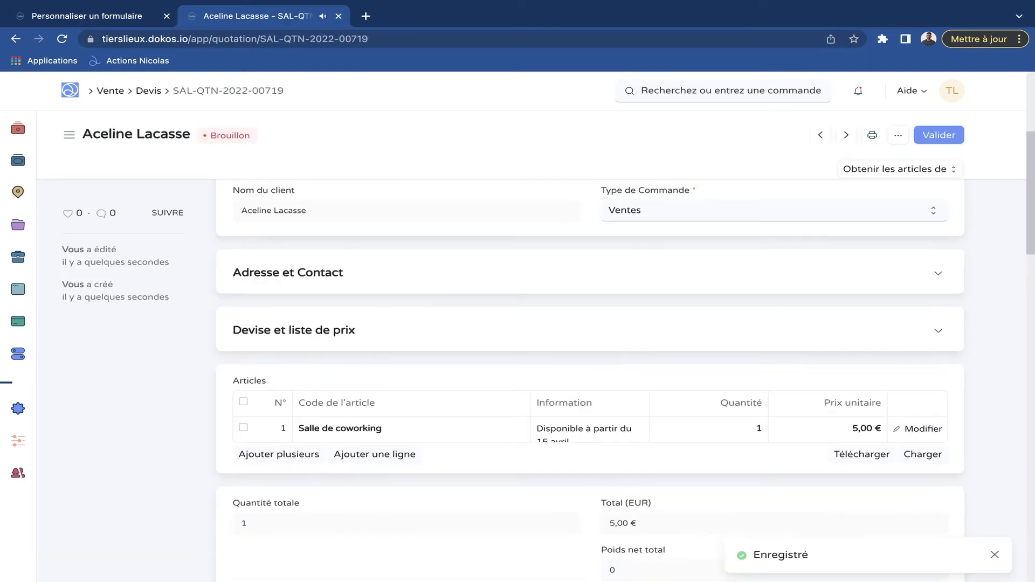
# - Open the print preview of the saved Devis in the Standard format and examine the Information column of its article table
pyautogui.hotkey('ctrl', 'p')
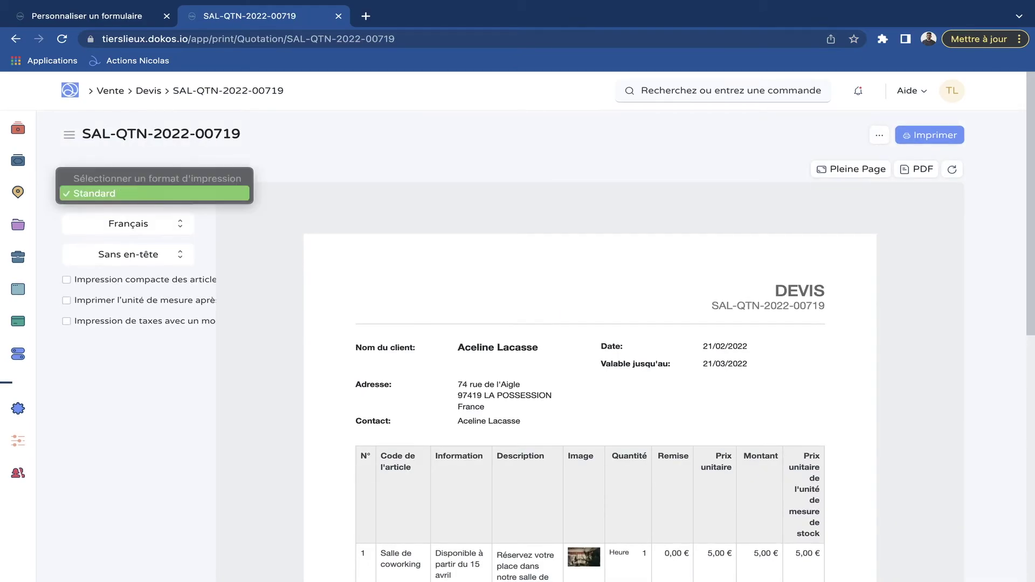
pyautogui.scroll(-4, 590, 378)
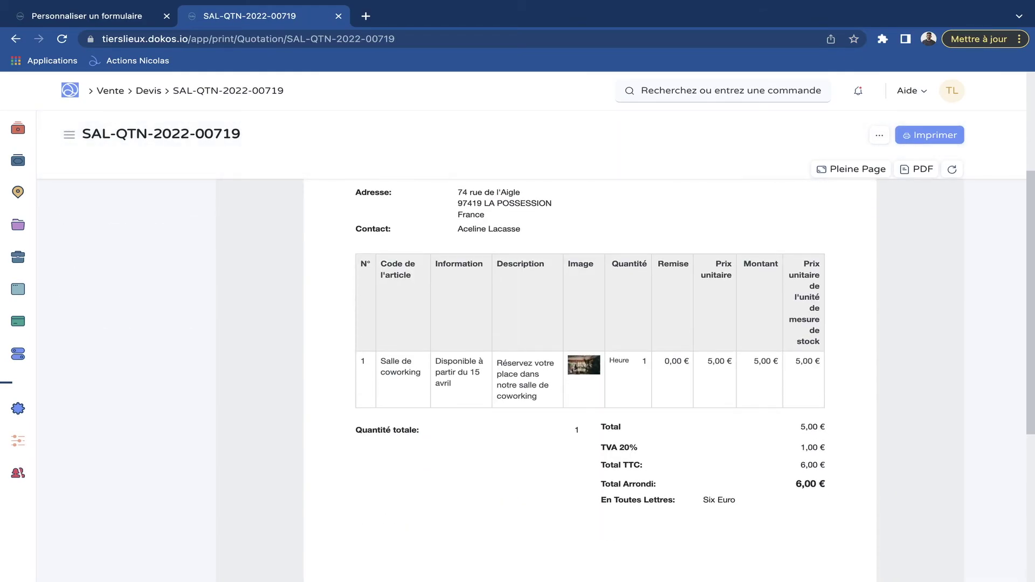
pyautogui.scroll(5, 590, 377)
pyautogui.hscroll(-5, 591, 377)
# - Validate the Devis and create a Commande client from it
pyautogui.scroll(-4, 590, 377)
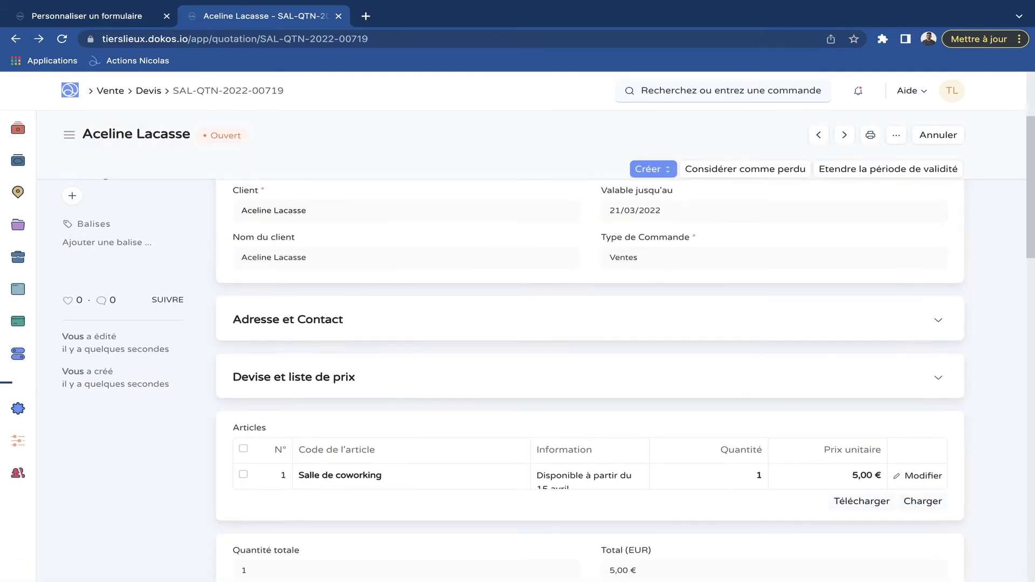
pyautogui.scroll(4, 590, 377)
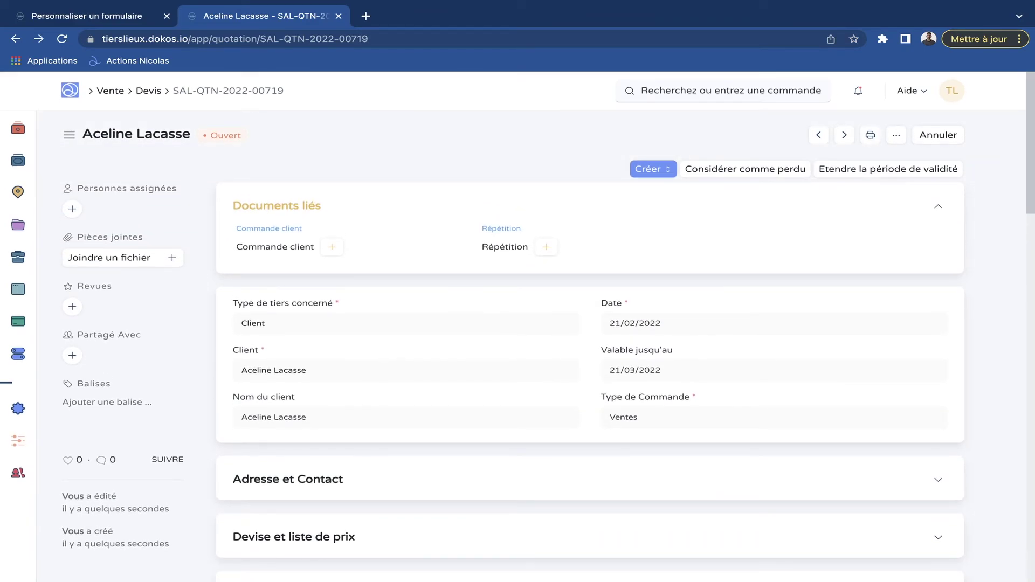
pyautogui.scroll(-4, 590, 377)
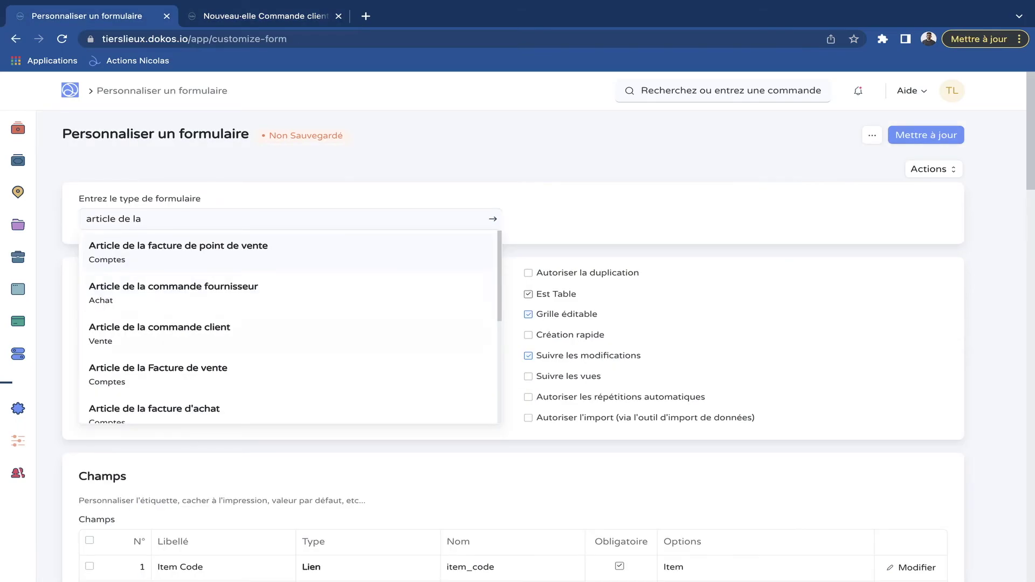
# - In the Article de la commande client form, add an Information field of type Éditeur de texte with a list view column, and save the customization
pyautogui.write('ormatio')
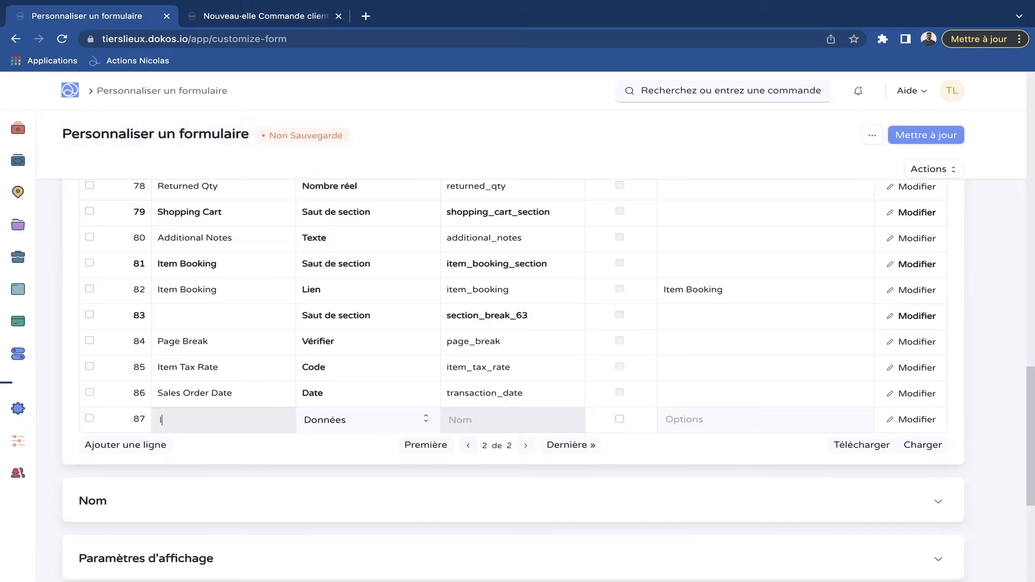
pyautogui.write('nformation')
pyautogui.click(367, 420)
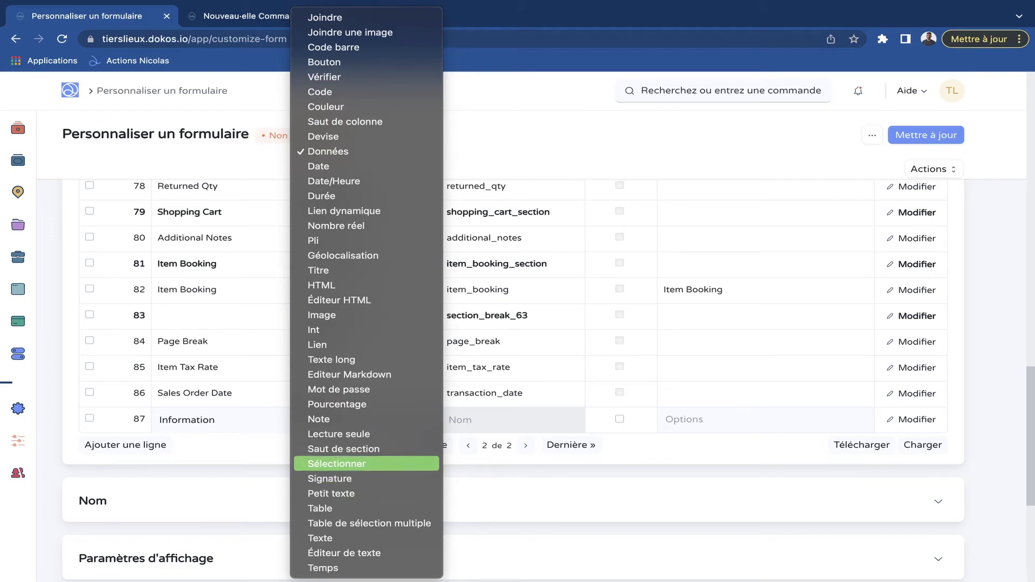
pyautogui.click(345, 552)
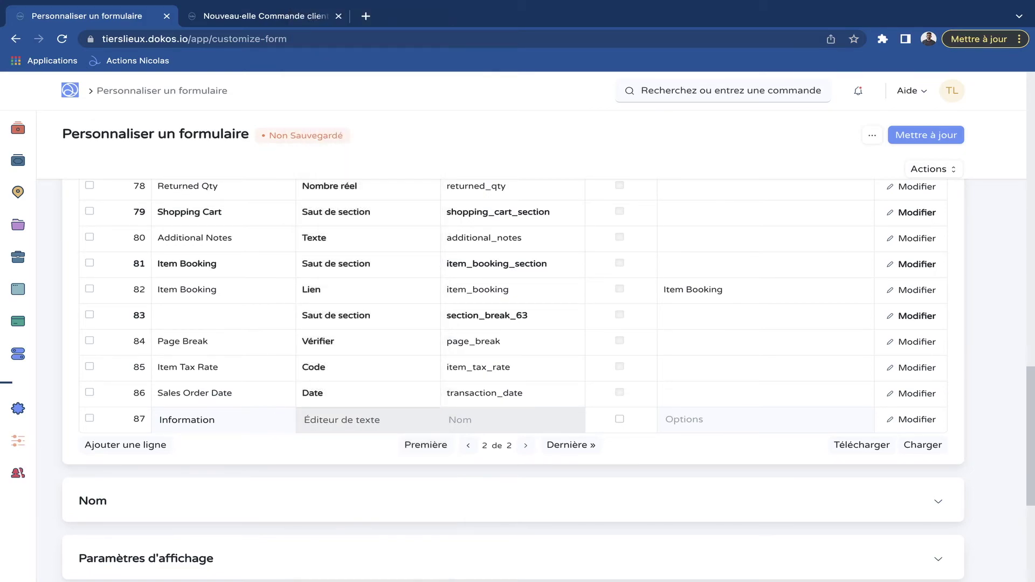
pyautogui.click(917, 419)
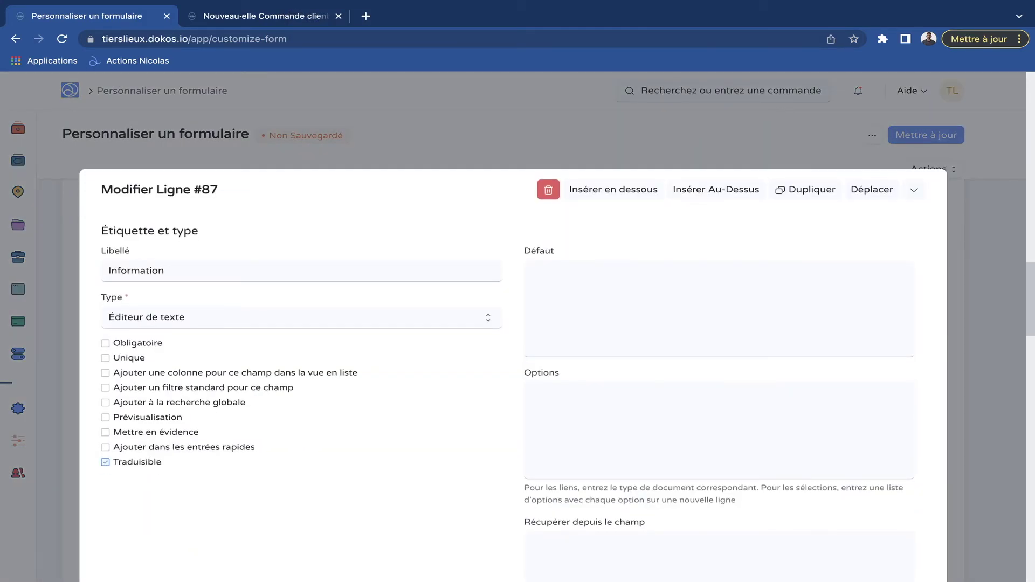
pyautogui.press('Escape')
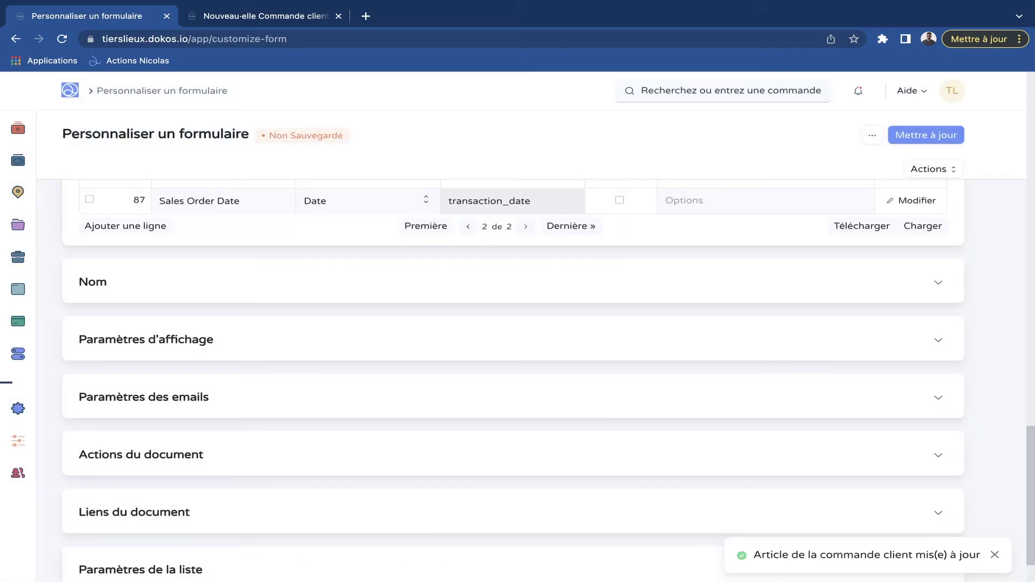
# - Reload the new Commande client, check the Information column in its Articles table, and return to the form customization
pyautogui.scroll(10, 512, 377)
pyautogui.hotkey('ctrl', 'Tab')
pyautogui.press('super+r')
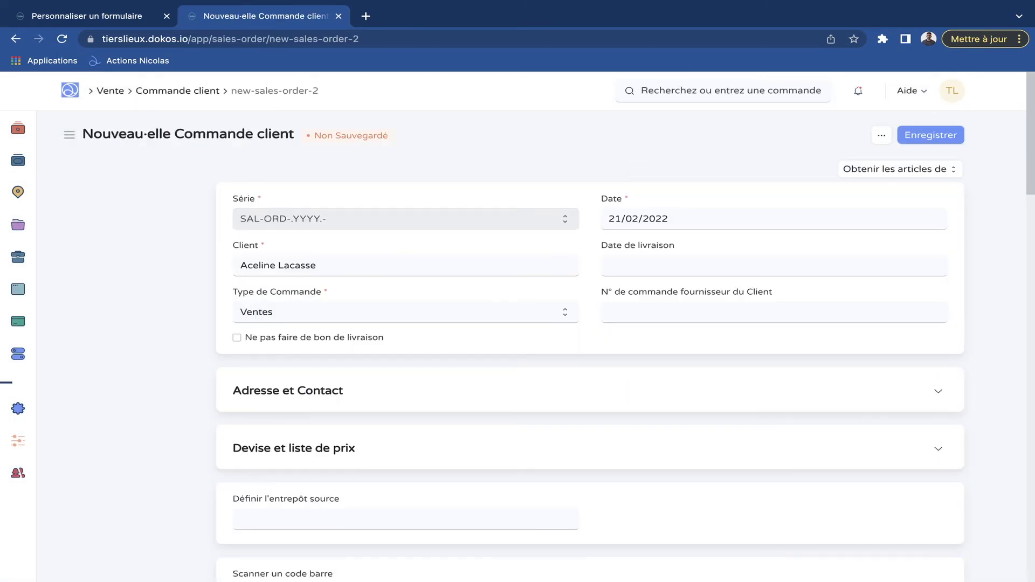
pyautogui.scroll(-5, 590, 377)
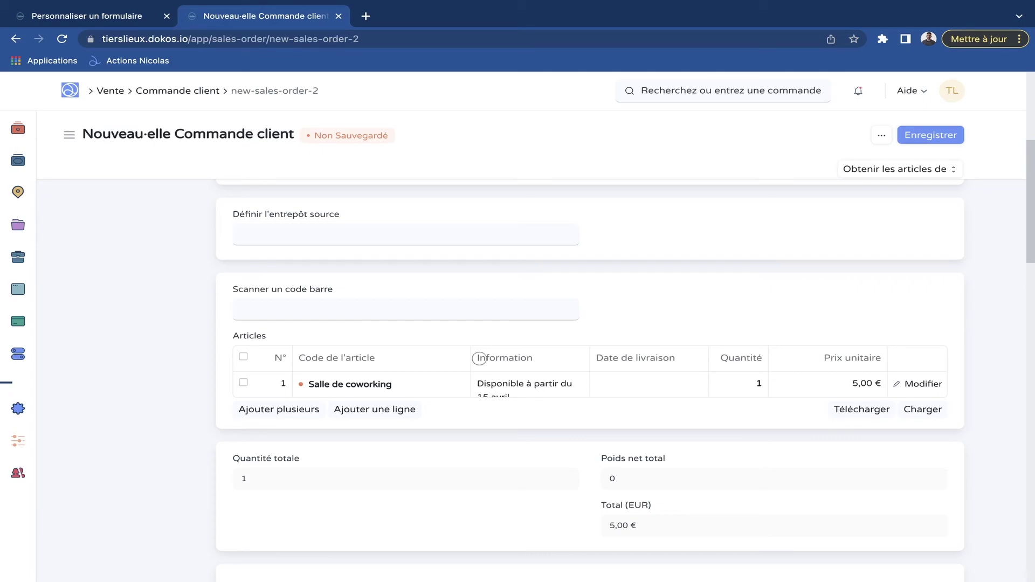
pyautogui.moveTo(475, 358); pyautogui.dragTo(554, 358)
pyautogui.scroll(-1, 554, 358)
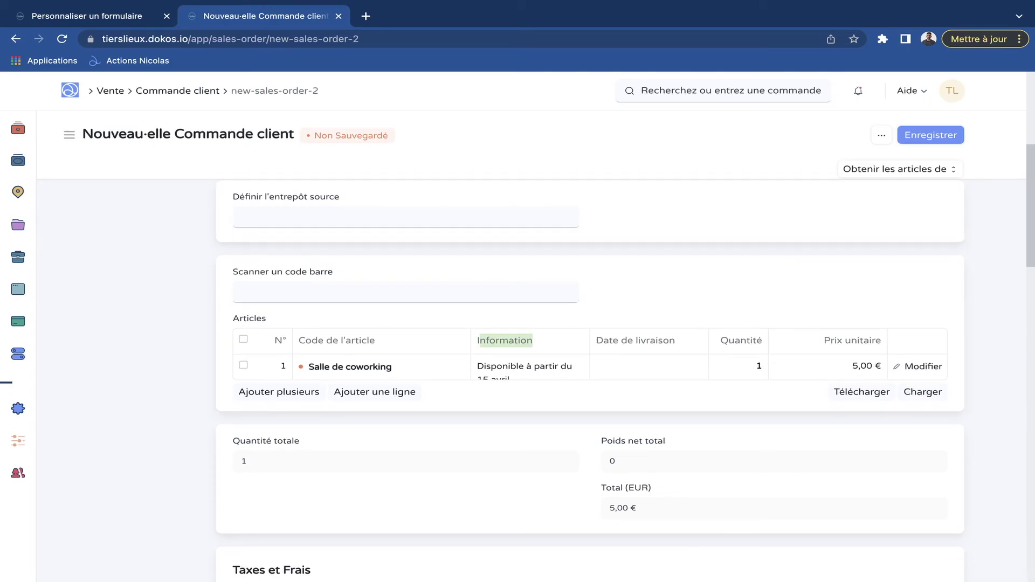
pyautogui.click(526, 367)
pyautogui.hotkey('ctrl', 'shift', 'Tab')
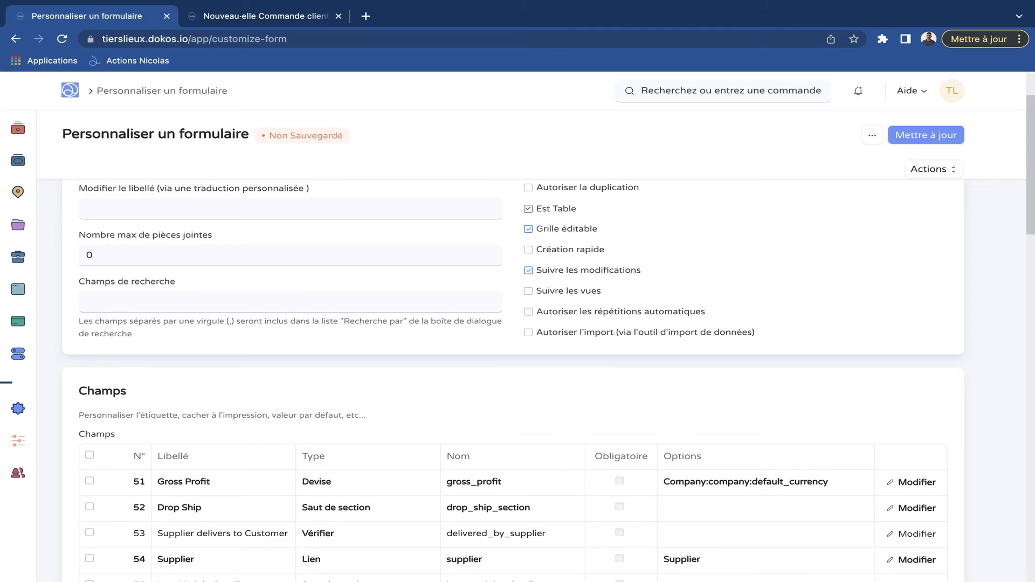
pyautogui.scroll(-1, 517, 377)
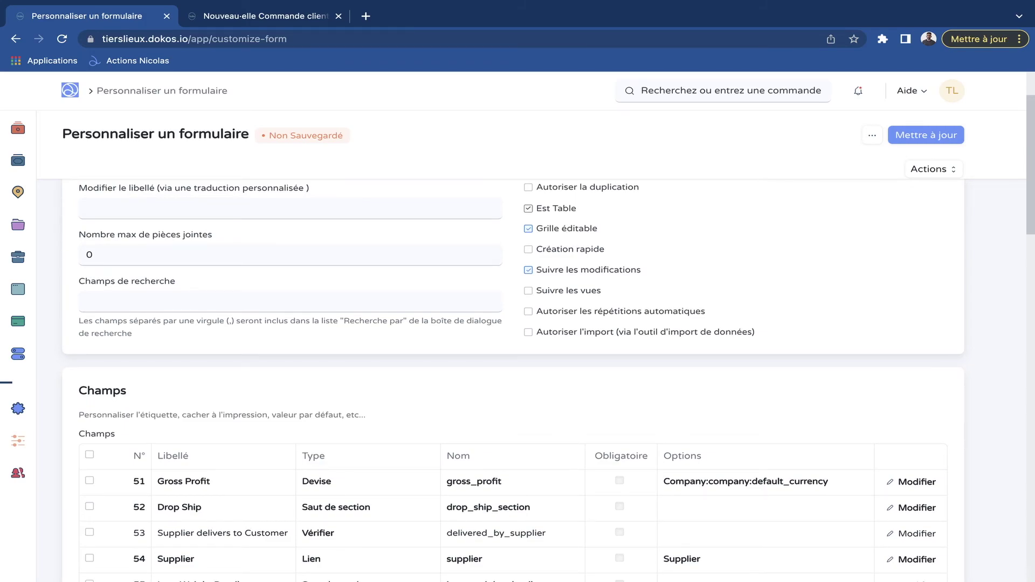